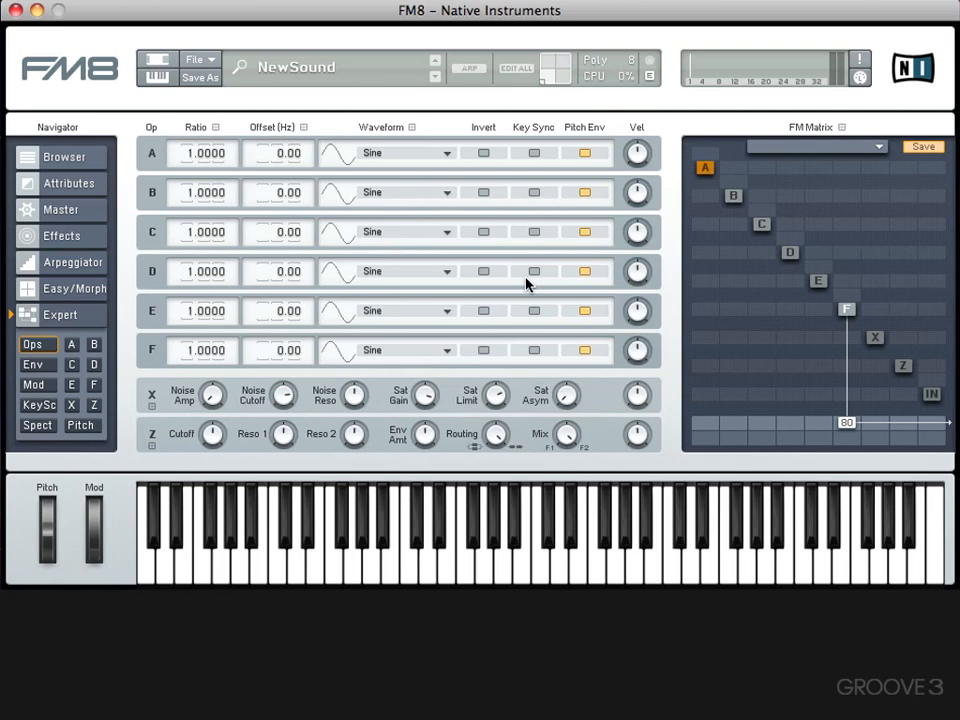
Open the Audio and MIDI Settings, review the audio routing outputs and inputs, and close the dialog.
click(200, 60)
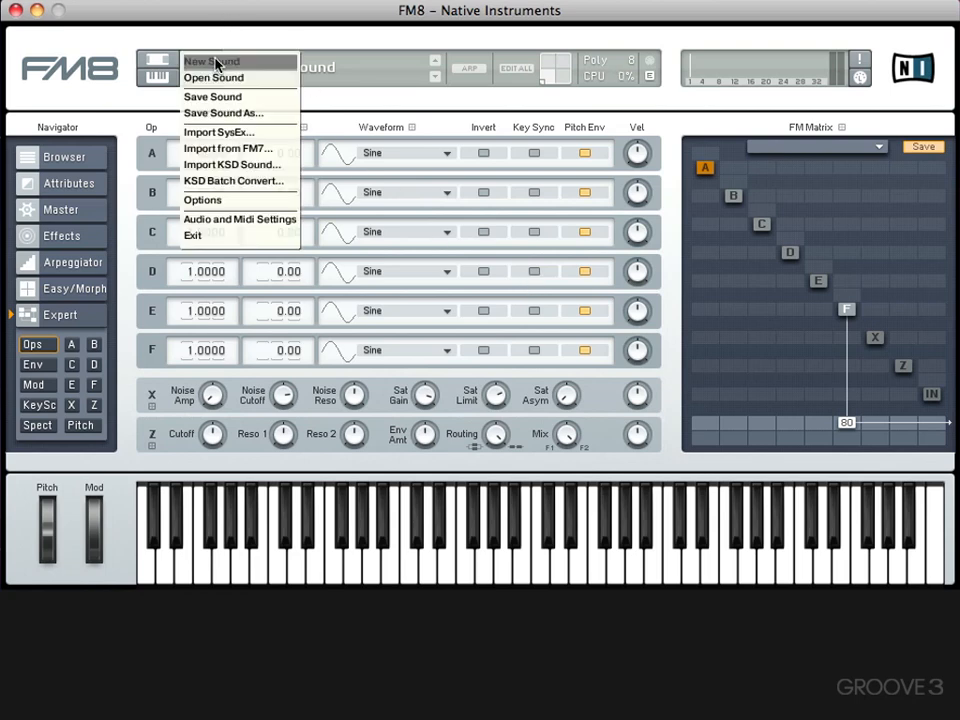
click(228, 220)
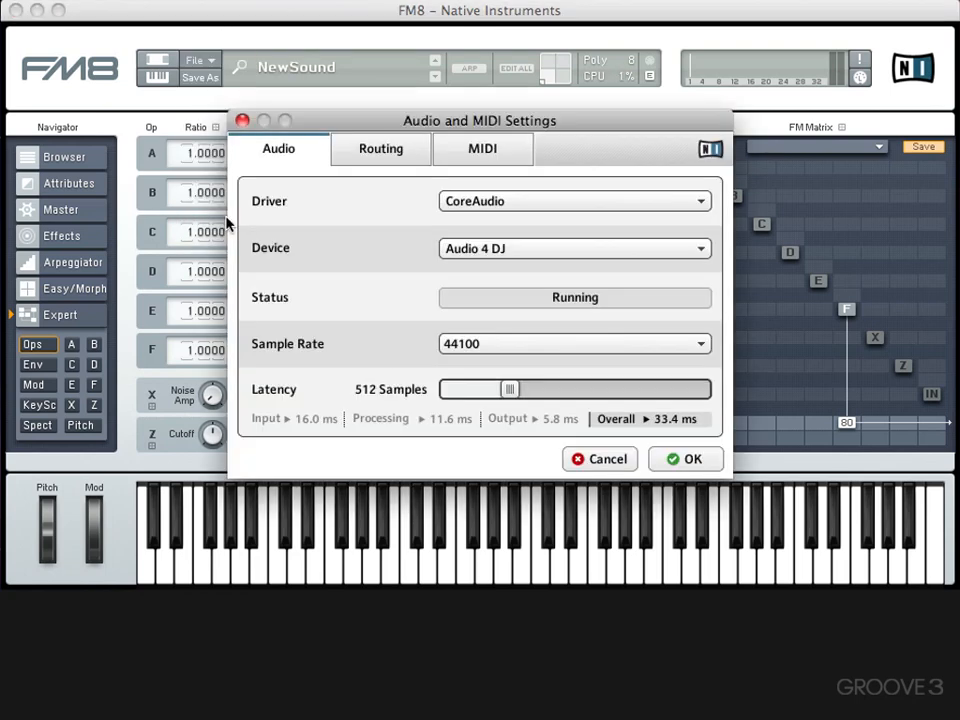
click(348, 155)
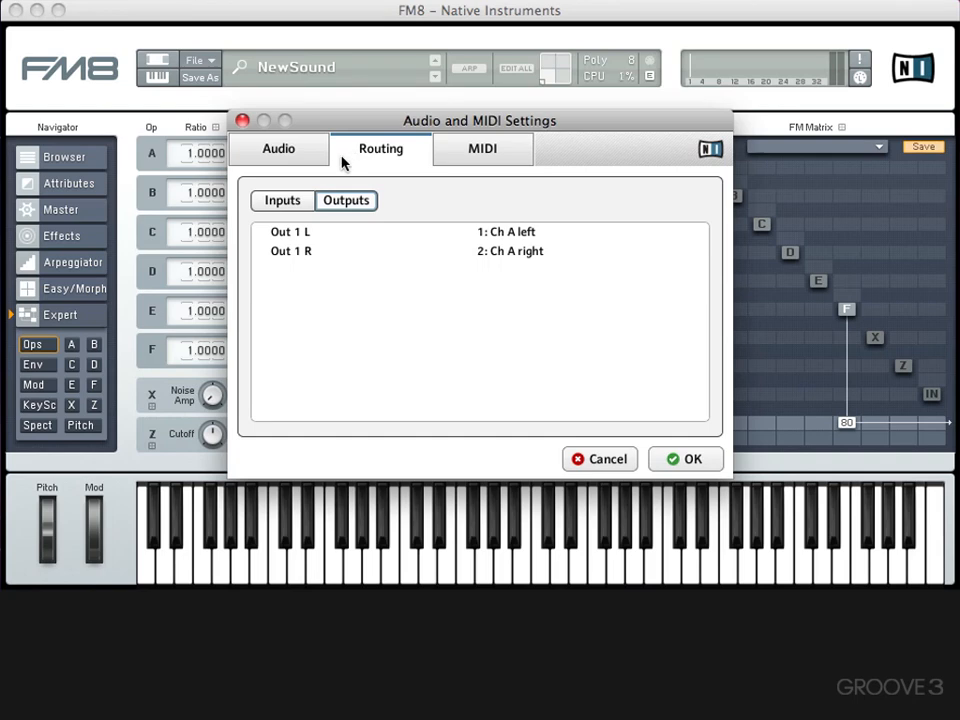
click(281, 201)
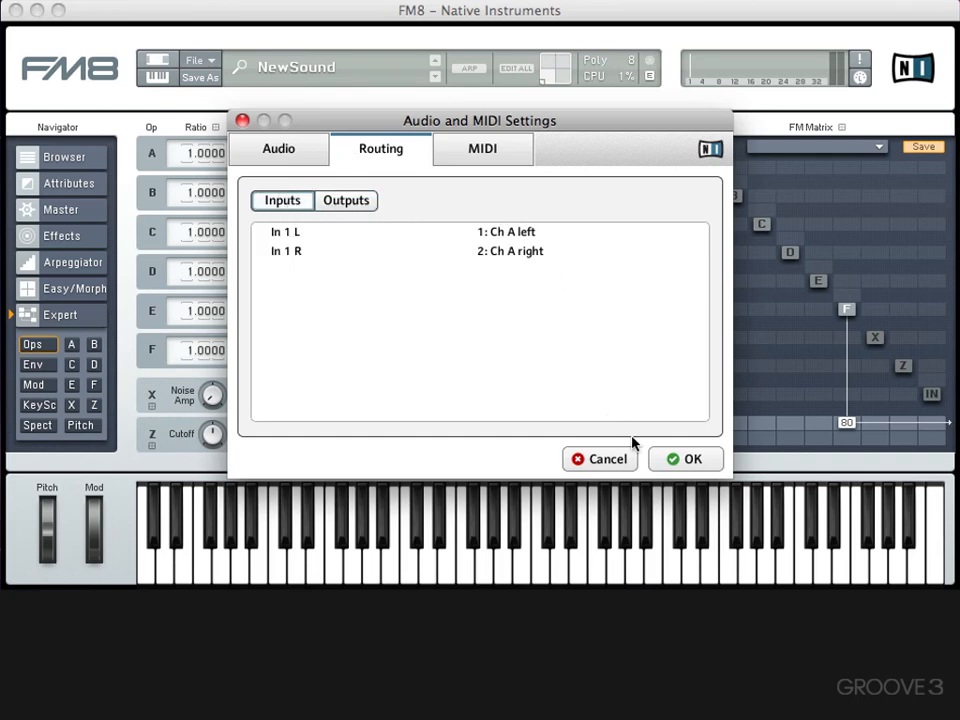
click(667, 458)
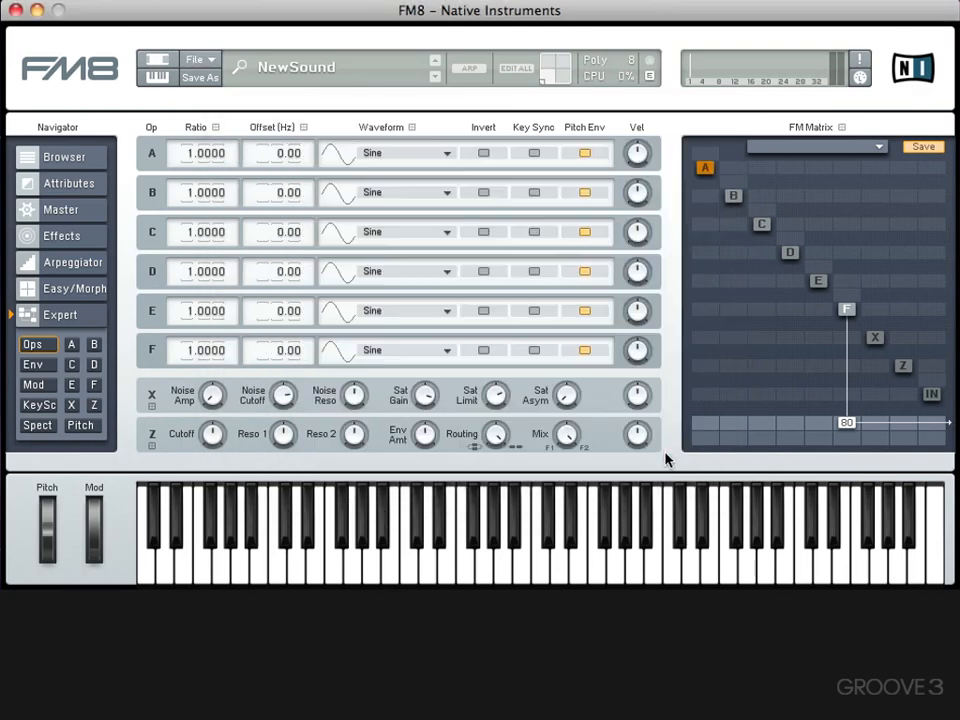
Switch to Live, select the vocal acapella clip and play it back briefly to preview it.
click(48, 210)
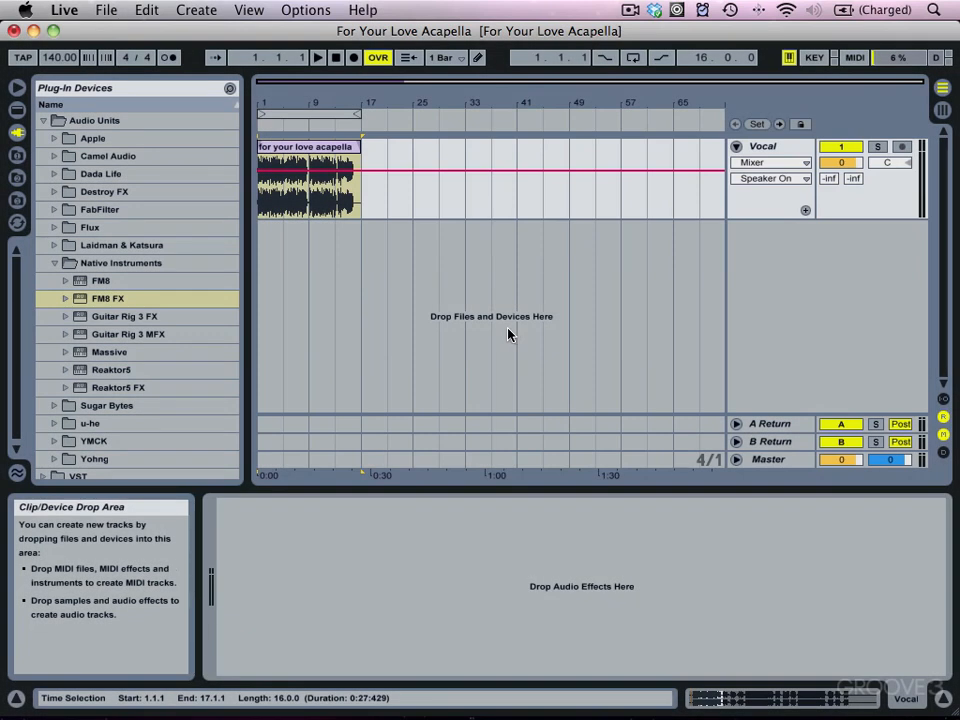
click(290, 154)
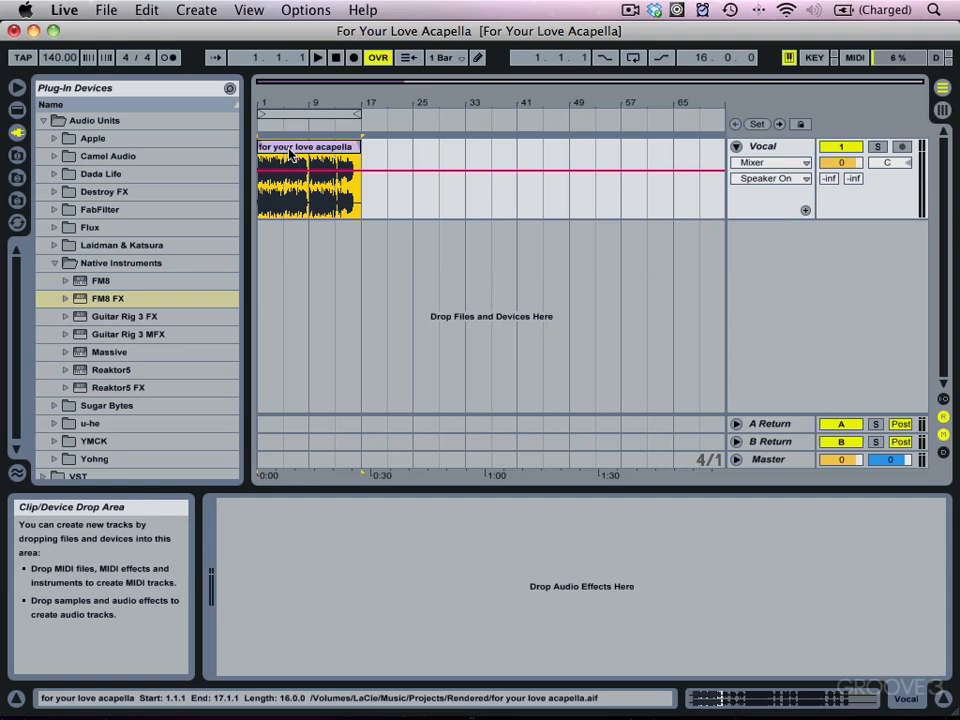
key(space)
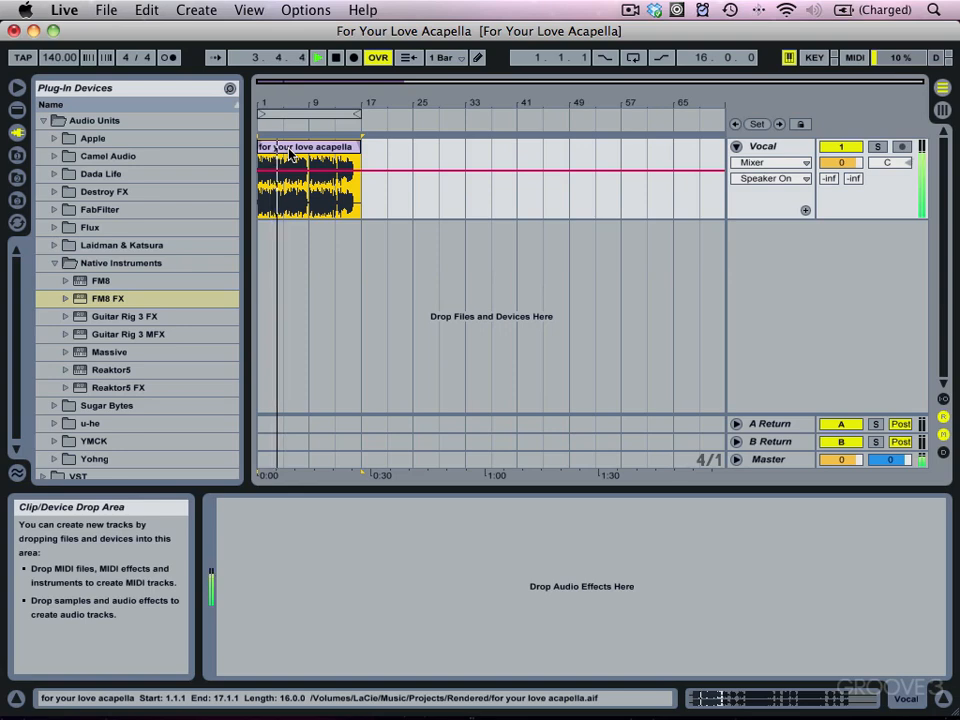
key(space)
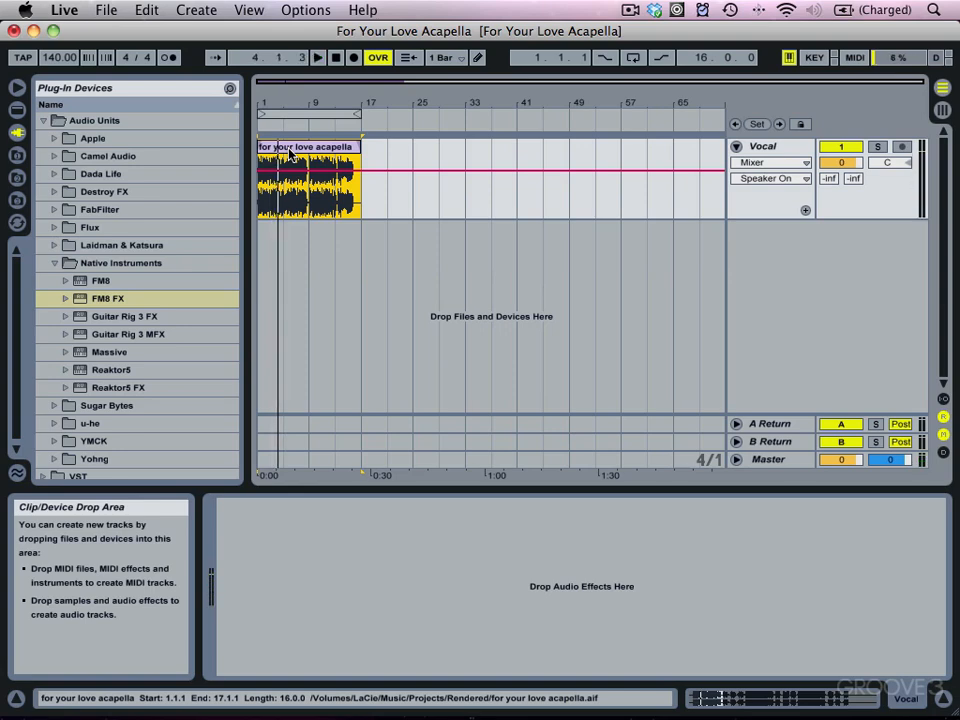
Load FM8 FX onto the Vocal track and start playback.
click(80, 299)
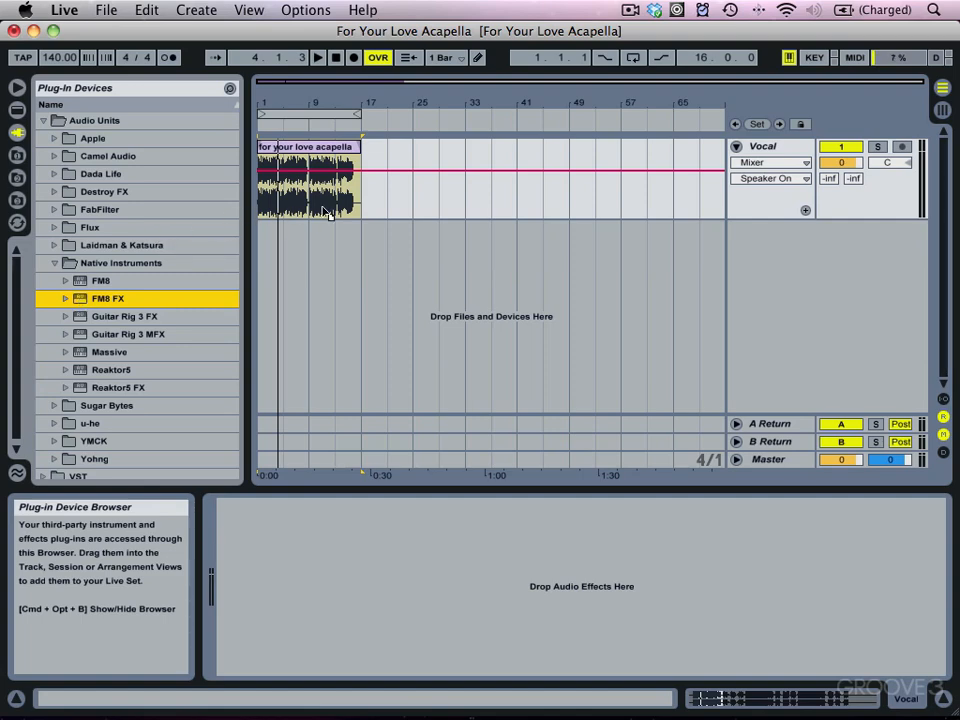
drag(80, 299, 323, 207)
key(space)
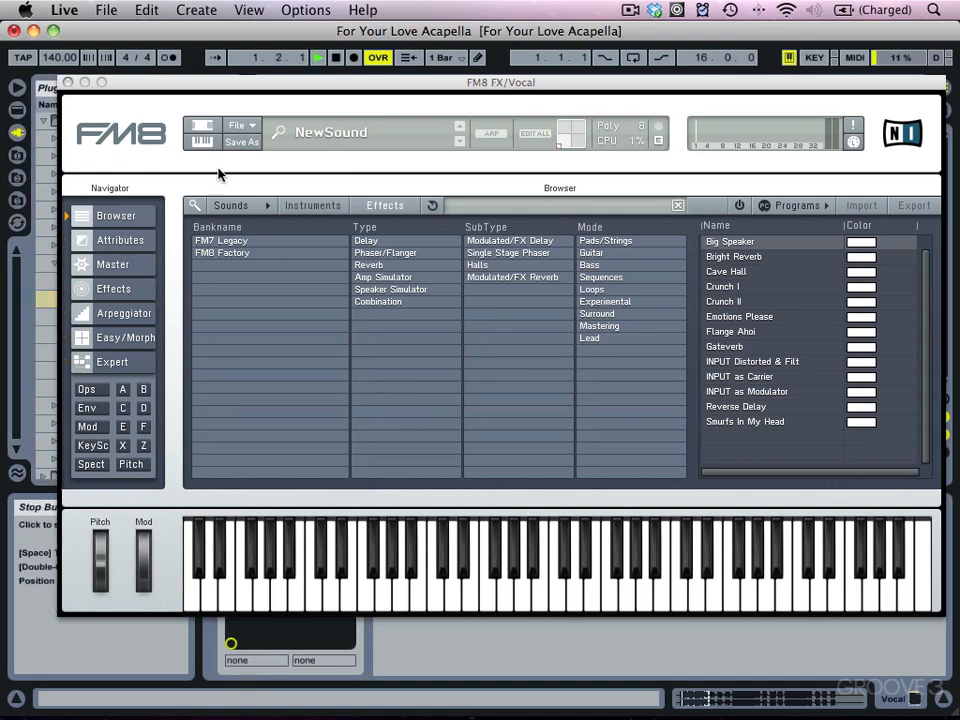
In the FM Matrix, remove operator F's output and raise the audio input's level to the output to 100.
click(126, 265)
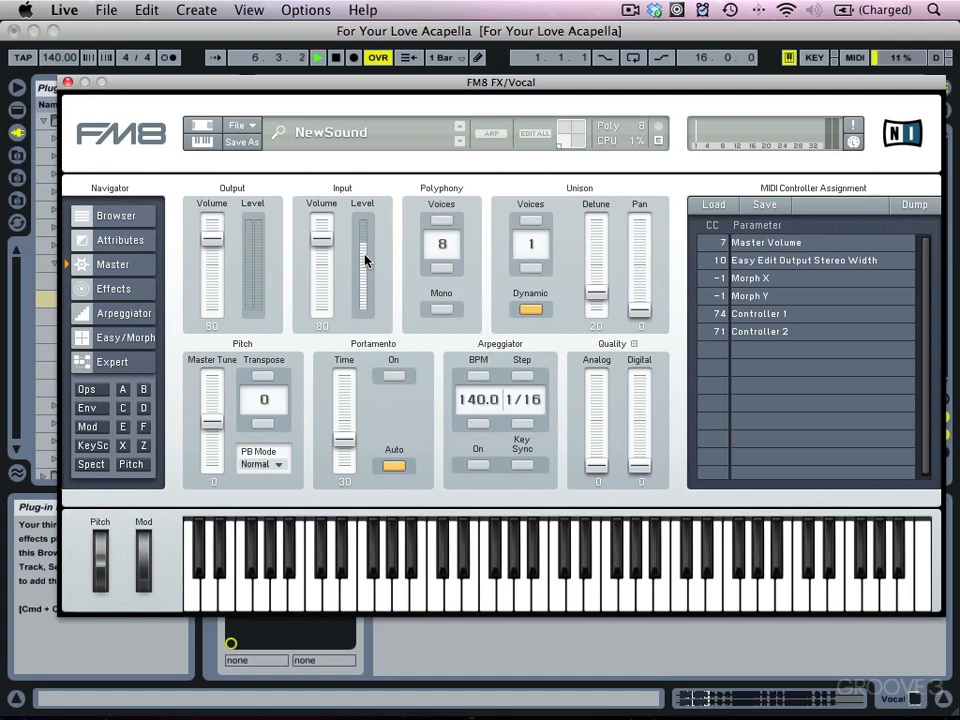
click(127, 363)
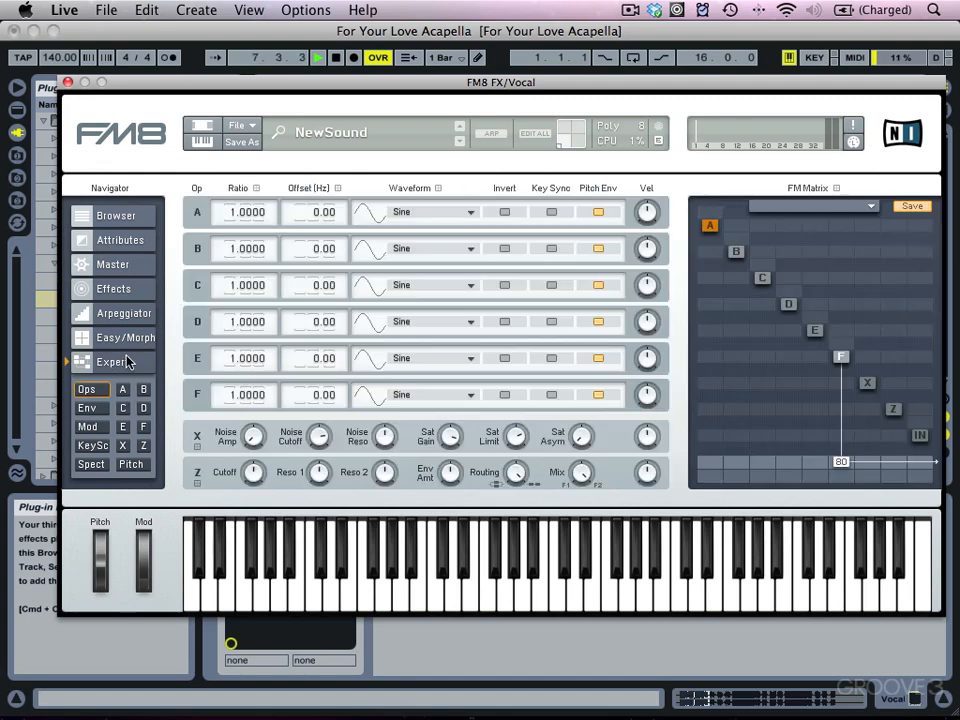
right_click(840, 360)
double_click(843, 461)
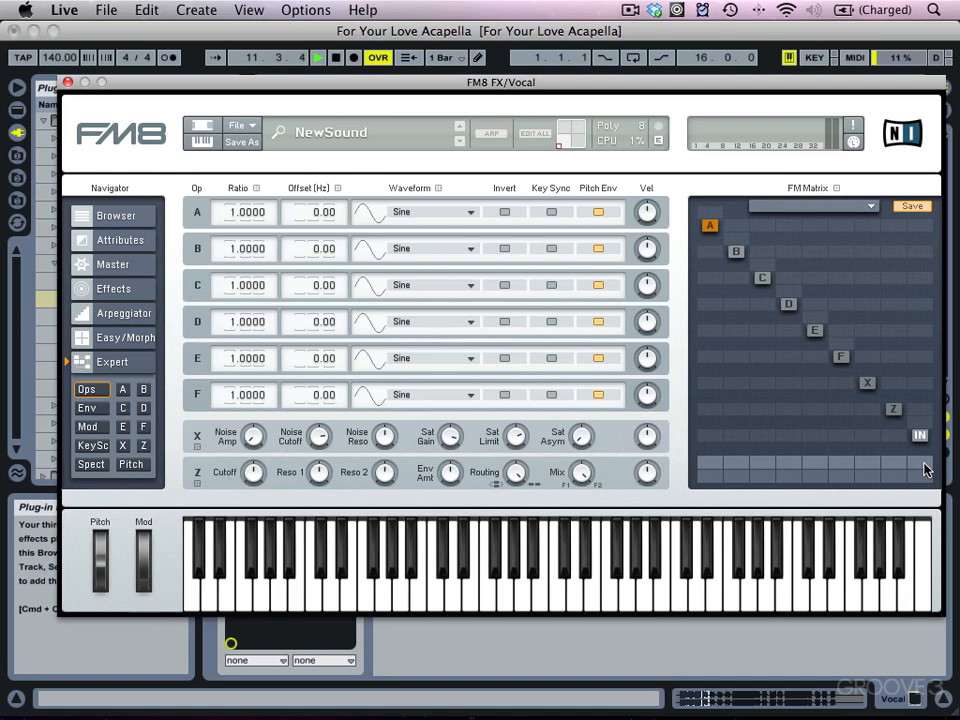
drag(922, 461, 914, 372)
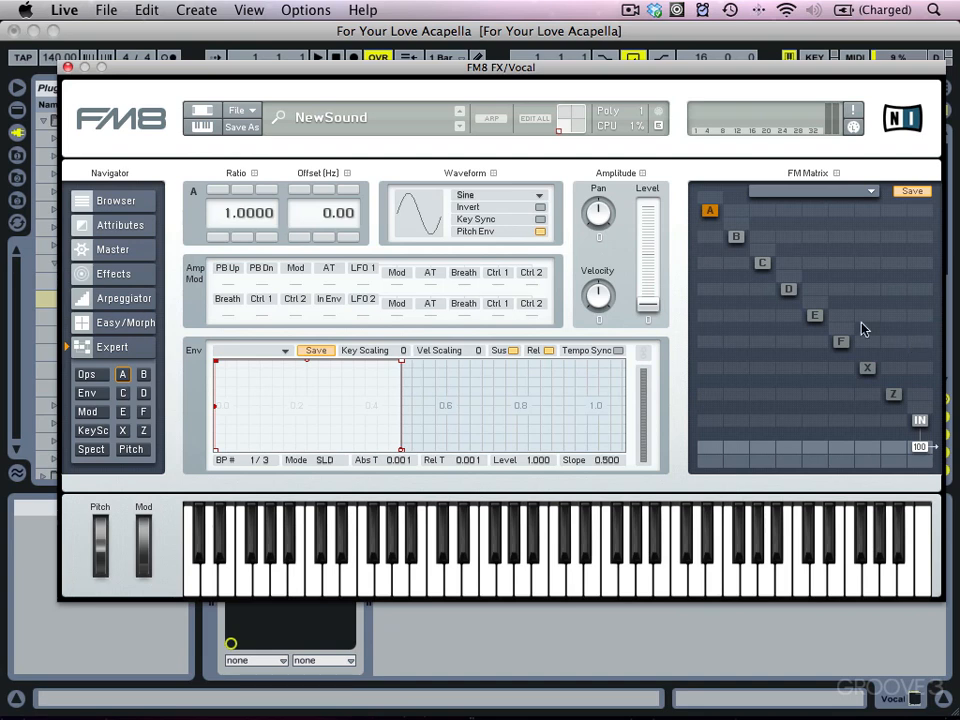
On the Effects page, enable Overdrive and set Drive to about 68 and Tone to about 89.
click(107, 276)
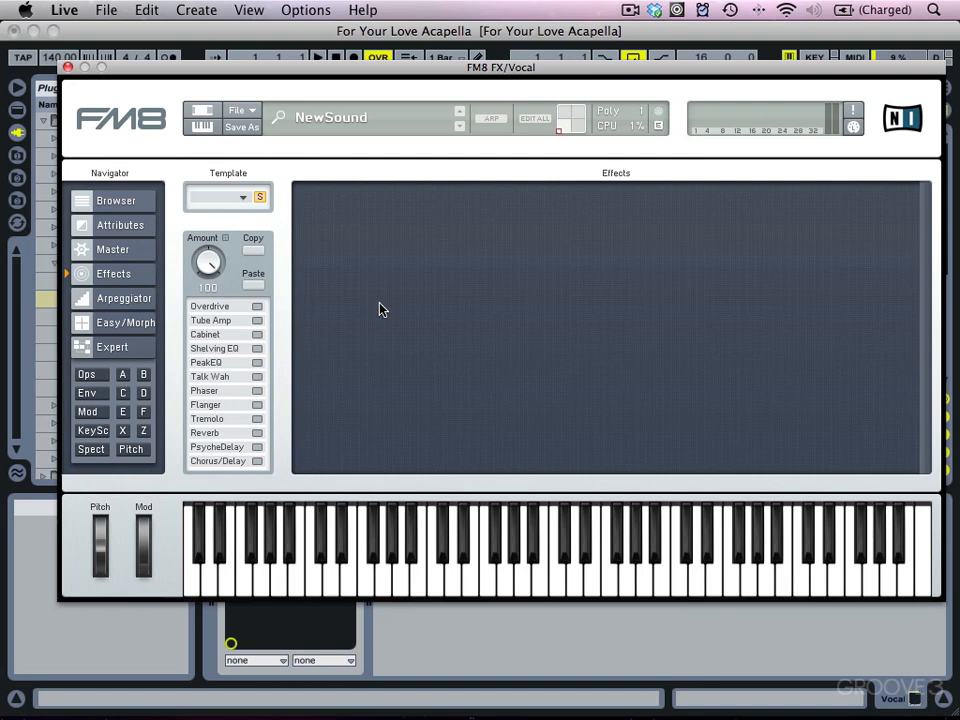
click(255, 306)
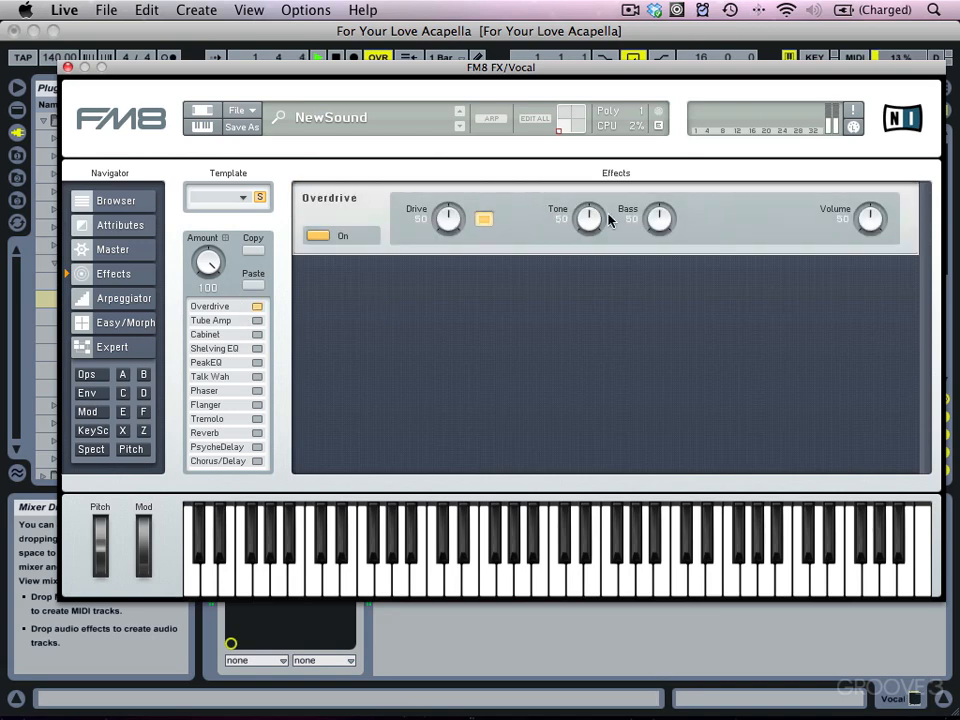
drag(589, 219, 587, 216)
drag(459, 226, 458, 204)
drag(587, 229, 589, 212)
Enable the Phaser with Dry/Wet about 62 and add Reverb with Dry/Wet about 31.
click(220, 391)
drag(882, 323, 882, 311)
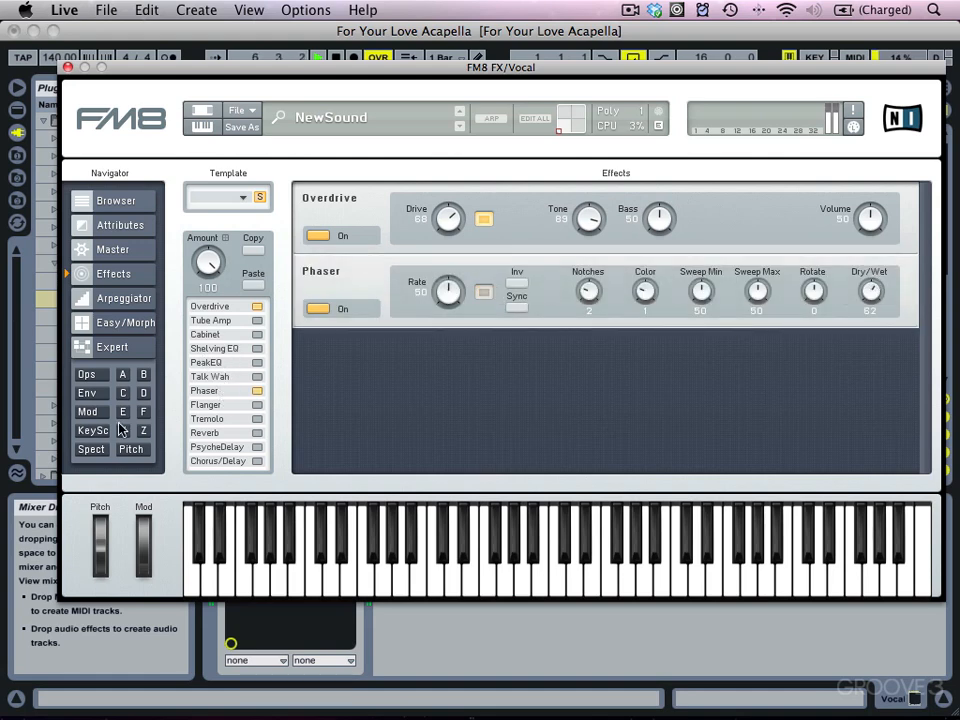
click(238, 435)
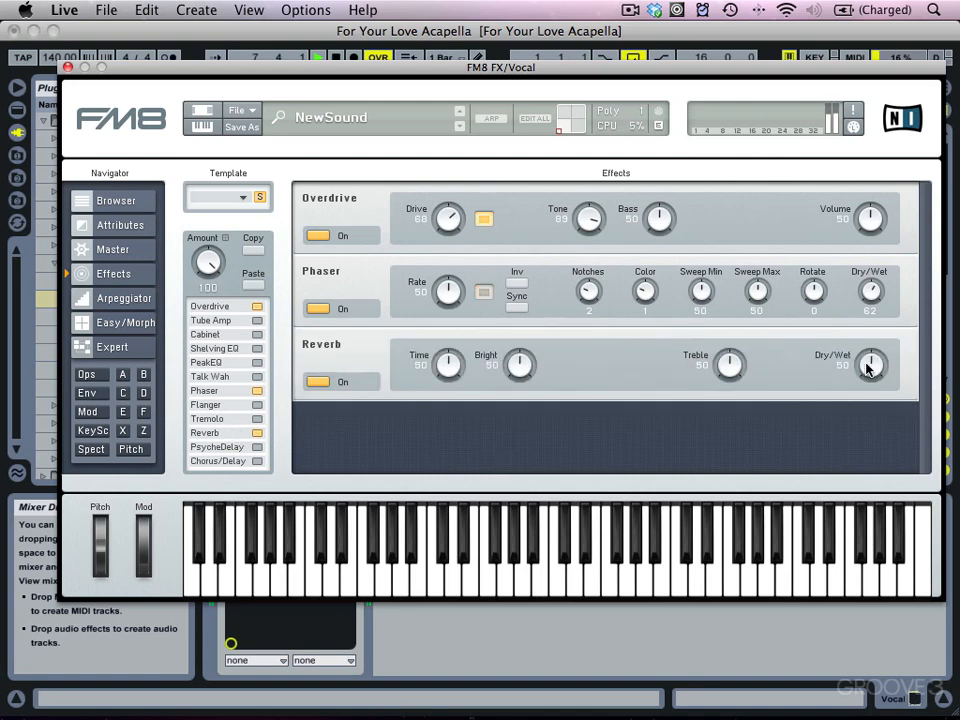
drag(865, 385, 865, 386)
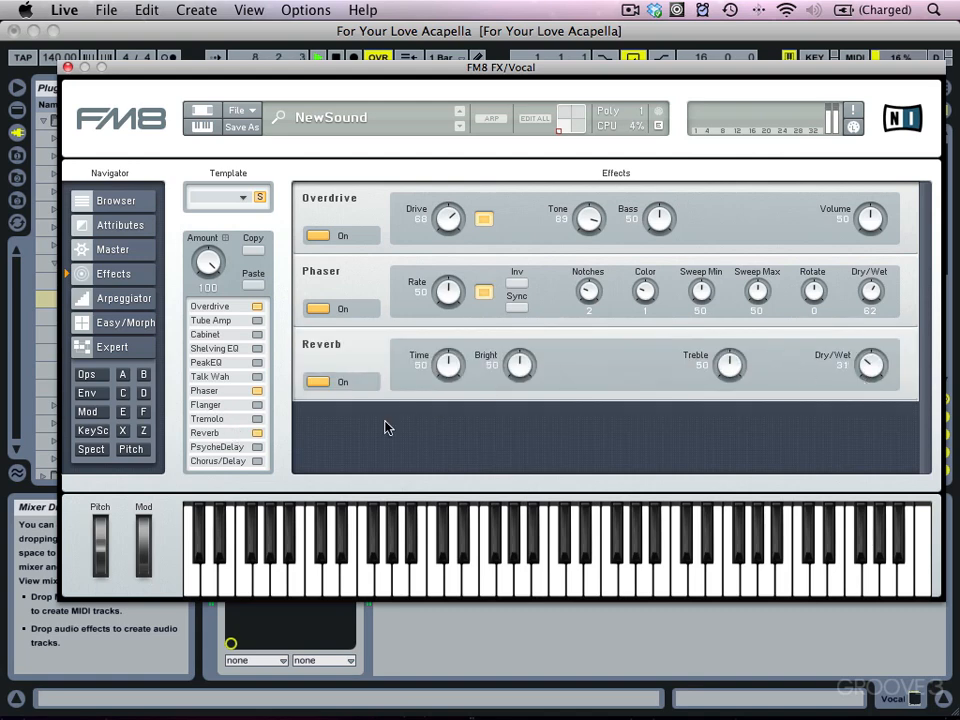
Enable PsycheDelay, turn on Reverse, and set Pitch to 4 and Dry/Wet to 100.
click(245, 448)
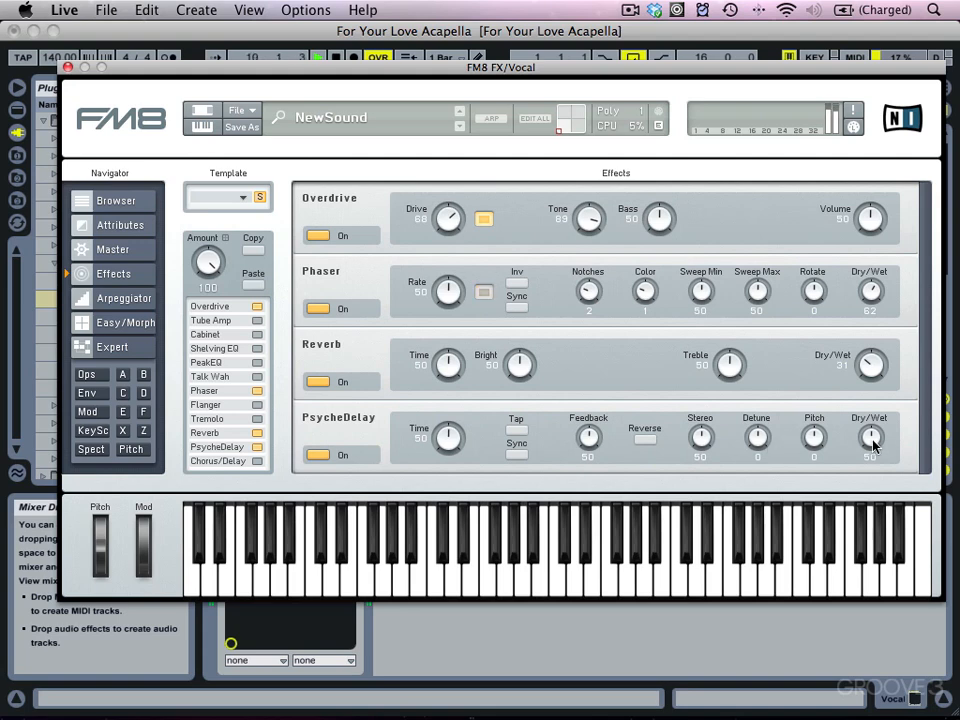
click(640, 441)
drag(818, 445, 872, 350)
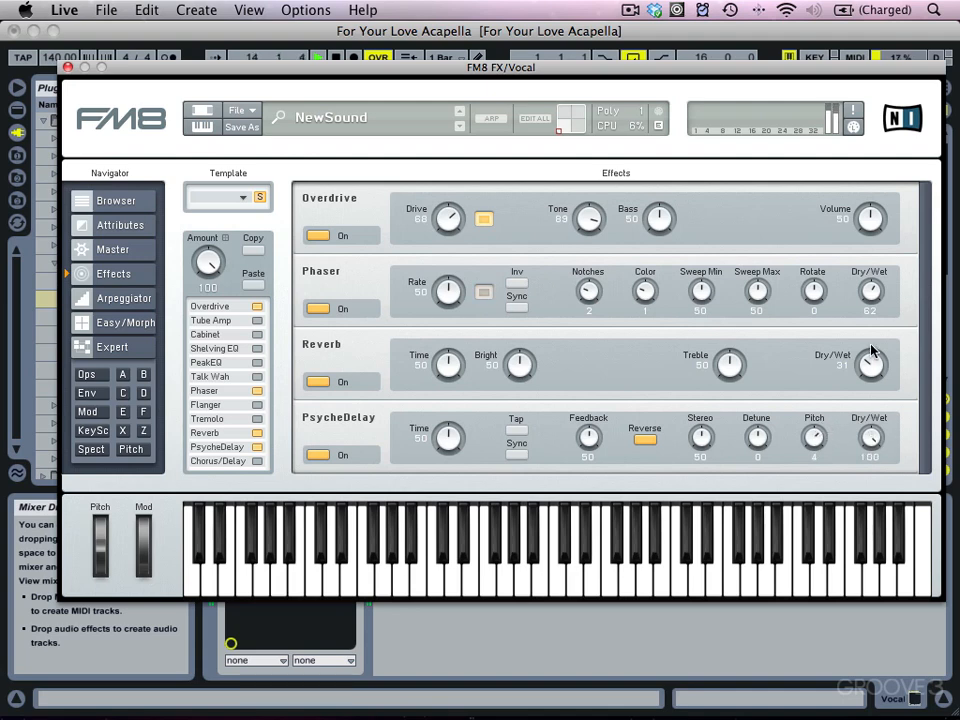
Switch off Reverb, Phaser and Overdrive, and raise the PsycheDelay Pitch to 12.
click(330, 382)
click(321, 310)
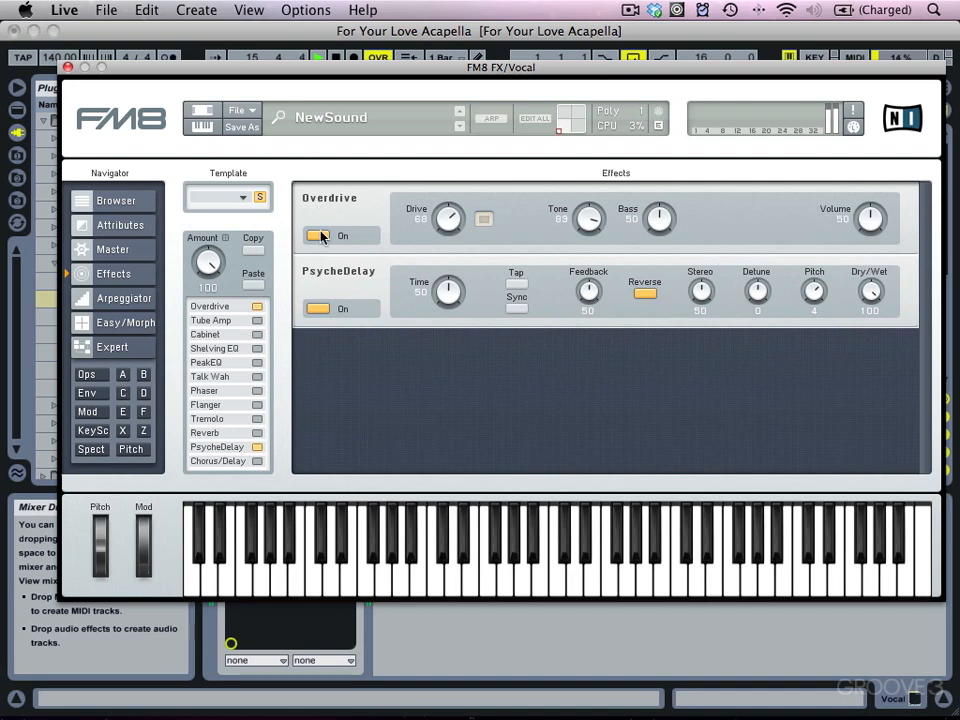
click(318, 235)
drag(815, 217, 818, 186)
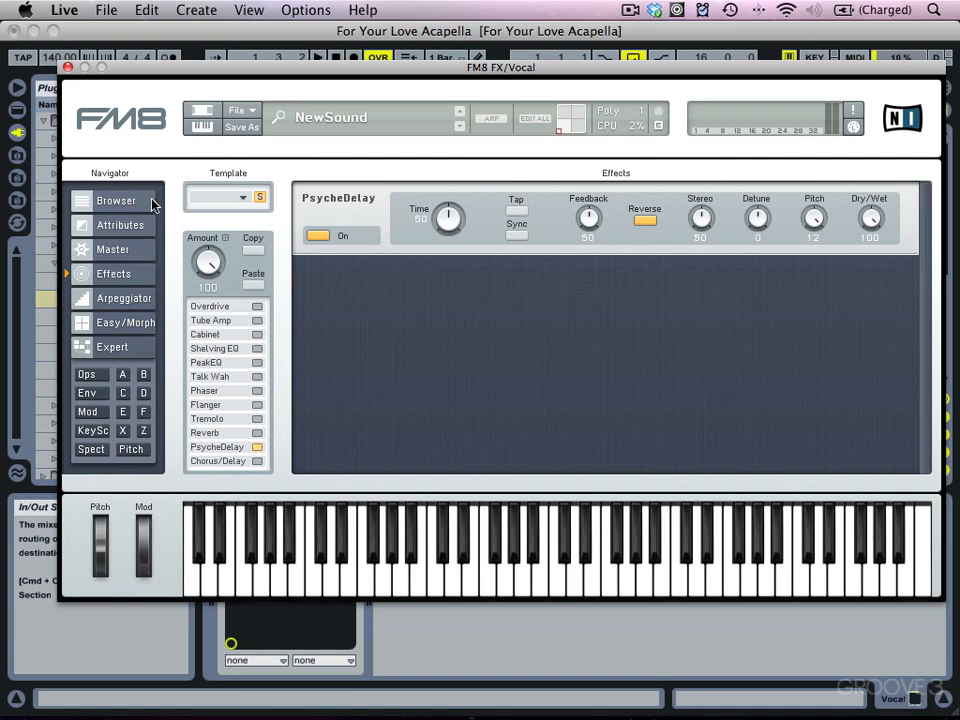
Load the Slow Phaser Mod effects template and start playback.
click(243, 197)
mouse_move(269, 706)
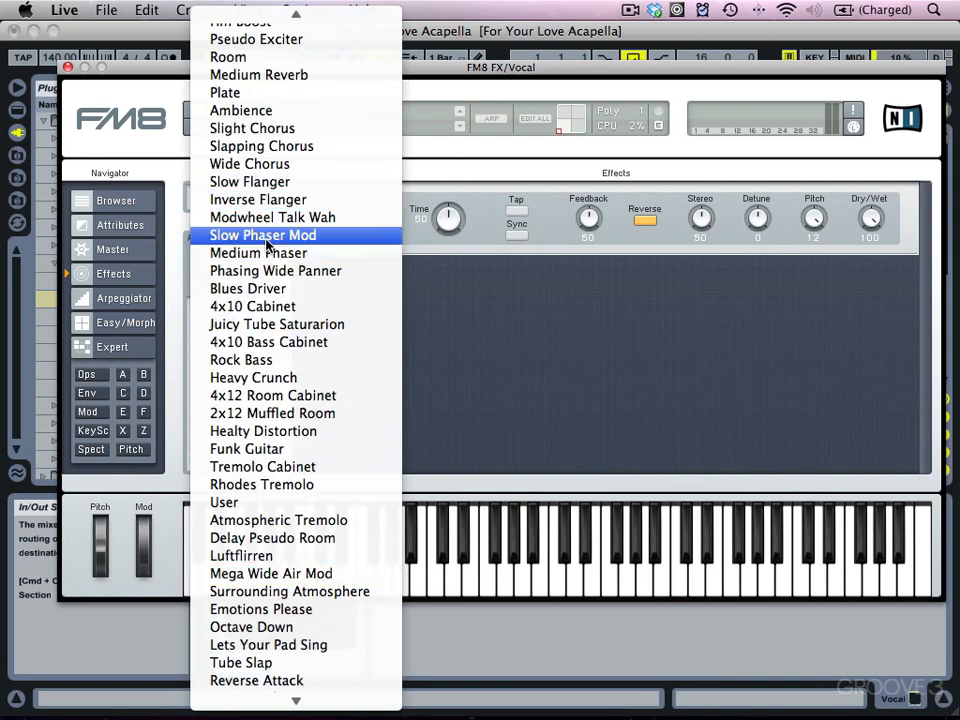
click(265, 236)
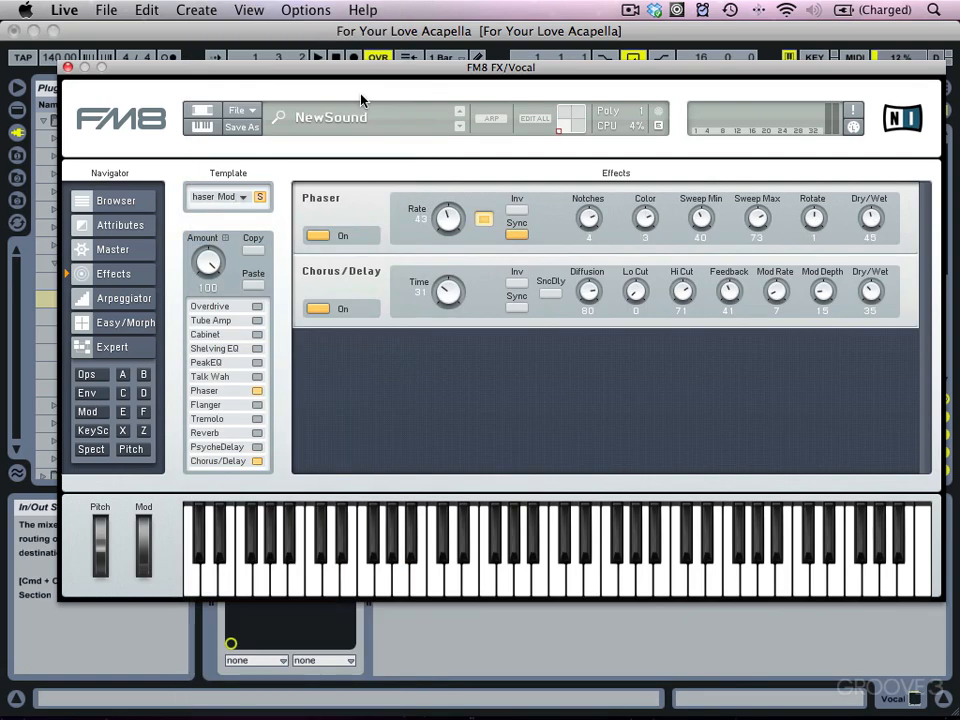
click(318, 57)
Load the Funk Guitar effects template.
click(245, 196)
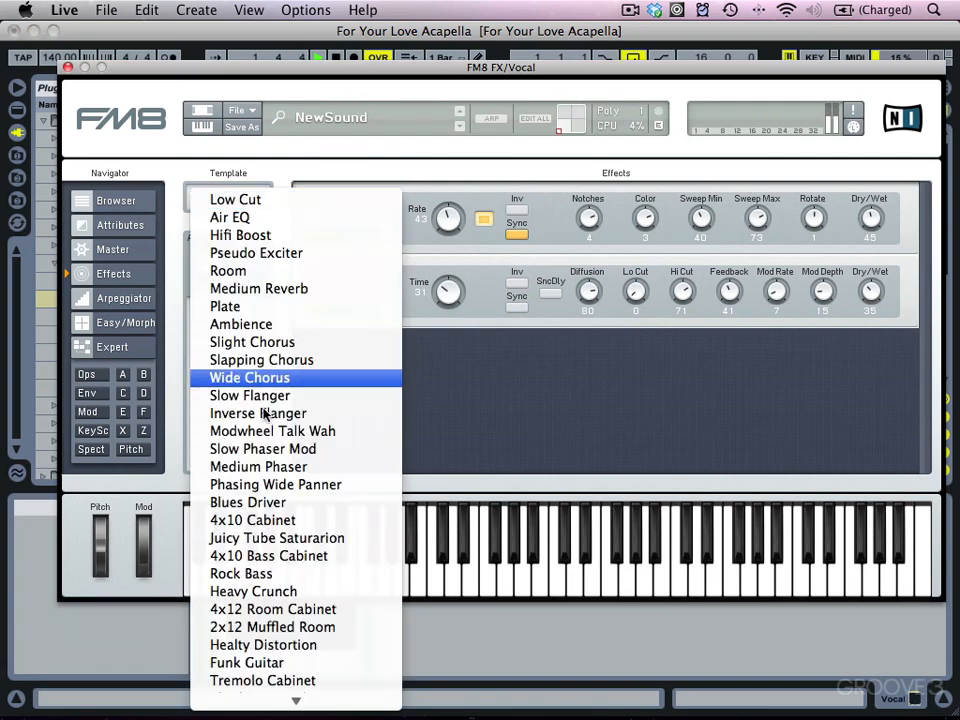
mouse_move(261, 697)
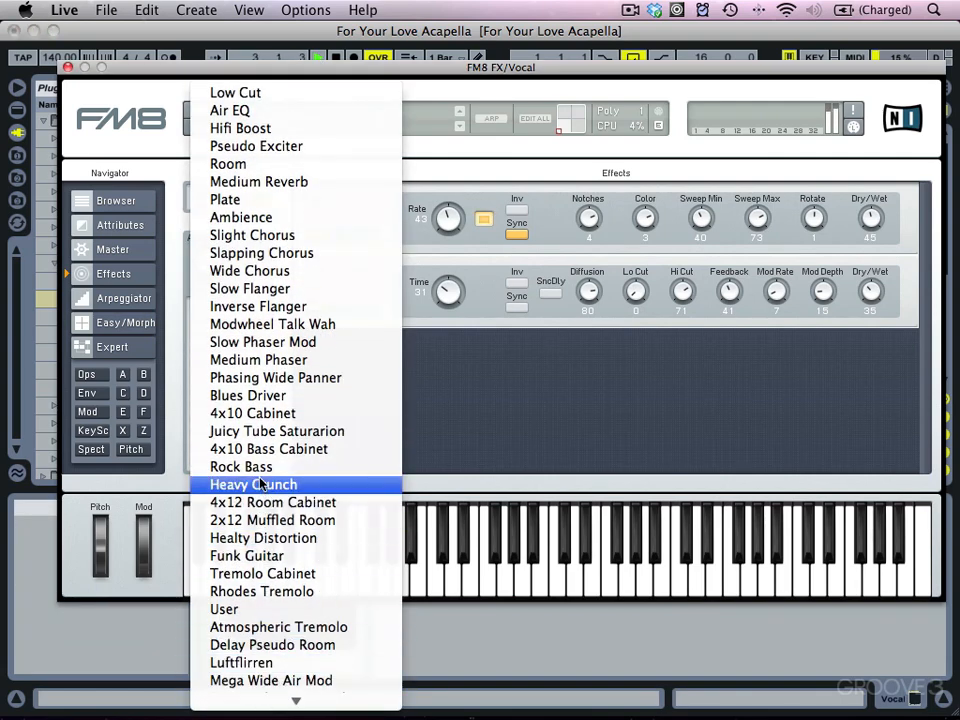
click(263, 560)
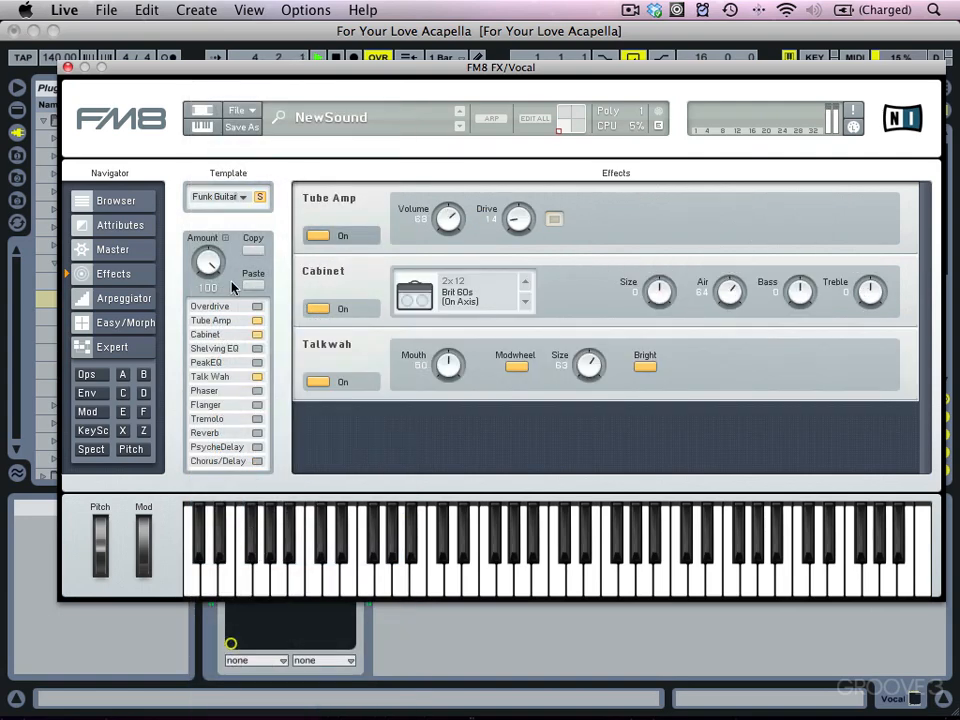
Load the Crossfader Fingers effects template.
click(245, 198)
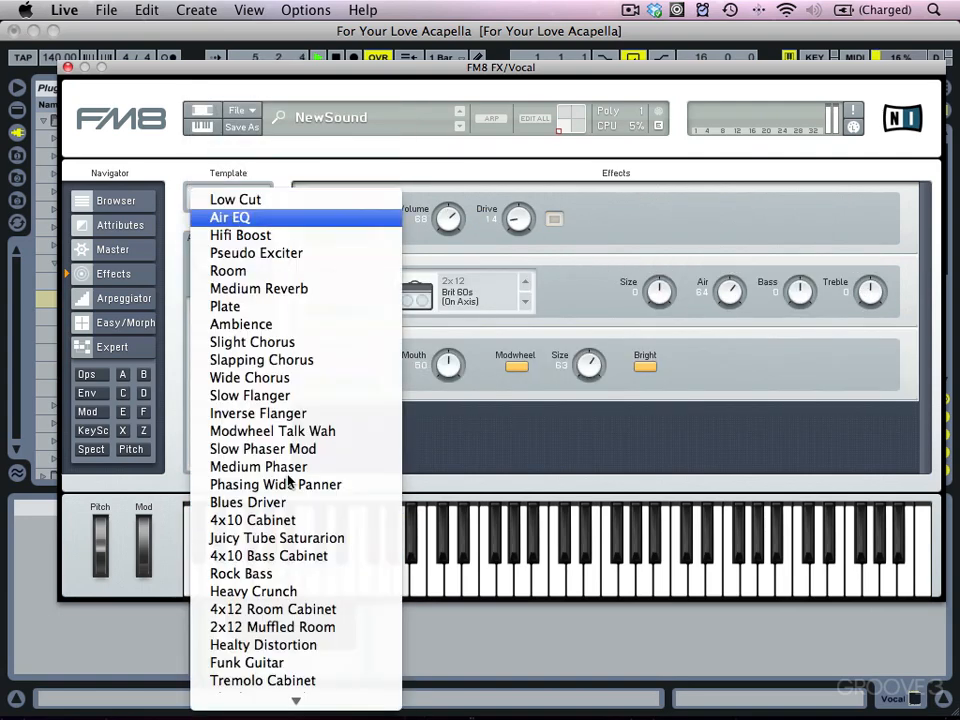
mouse_move(343, 714)
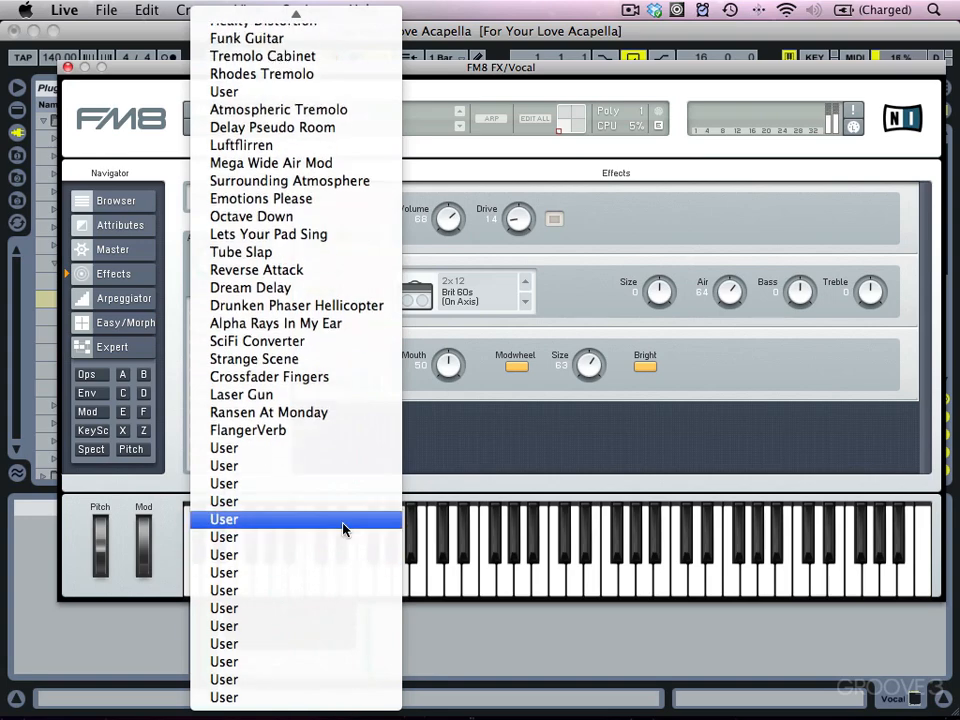
click(336, 377)
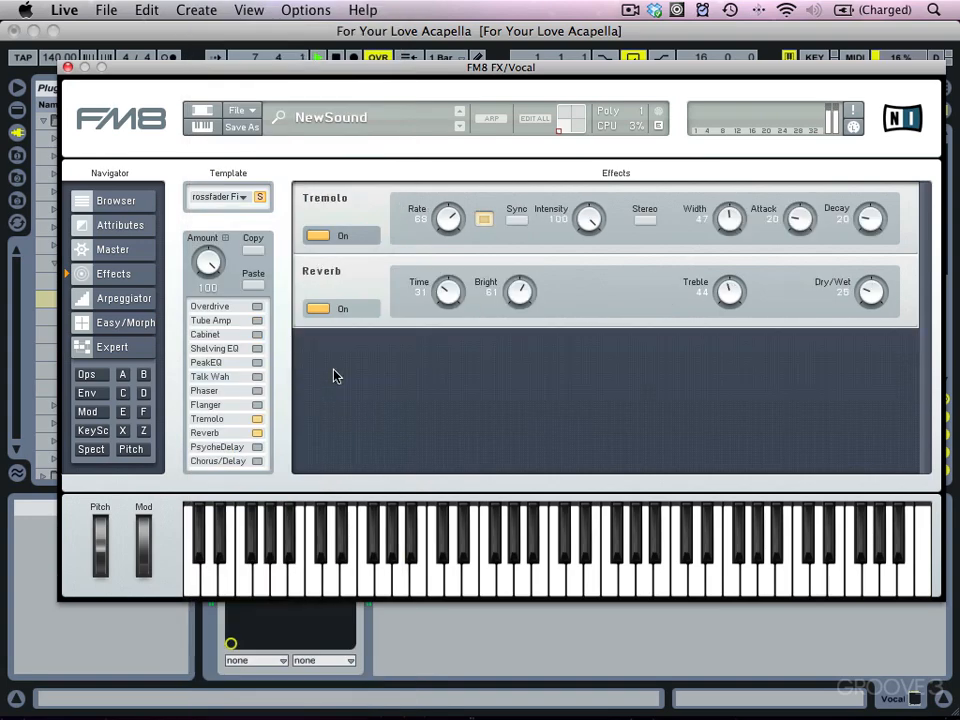
Load the Phasing Wide Panner effects template and stop playback.
click(241, 201)
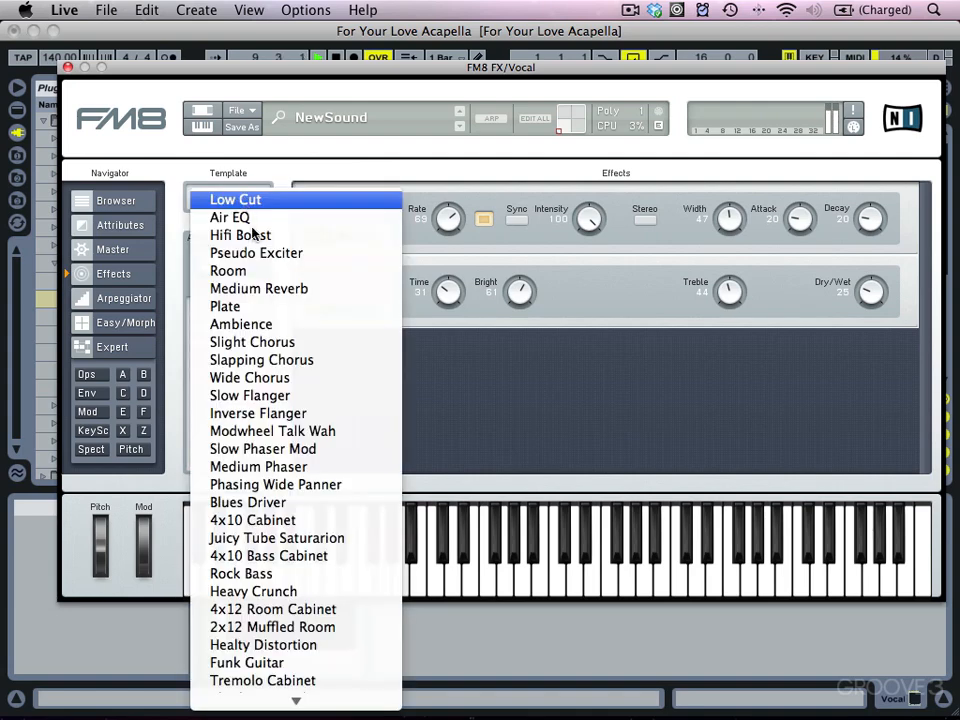
click(309, 485)
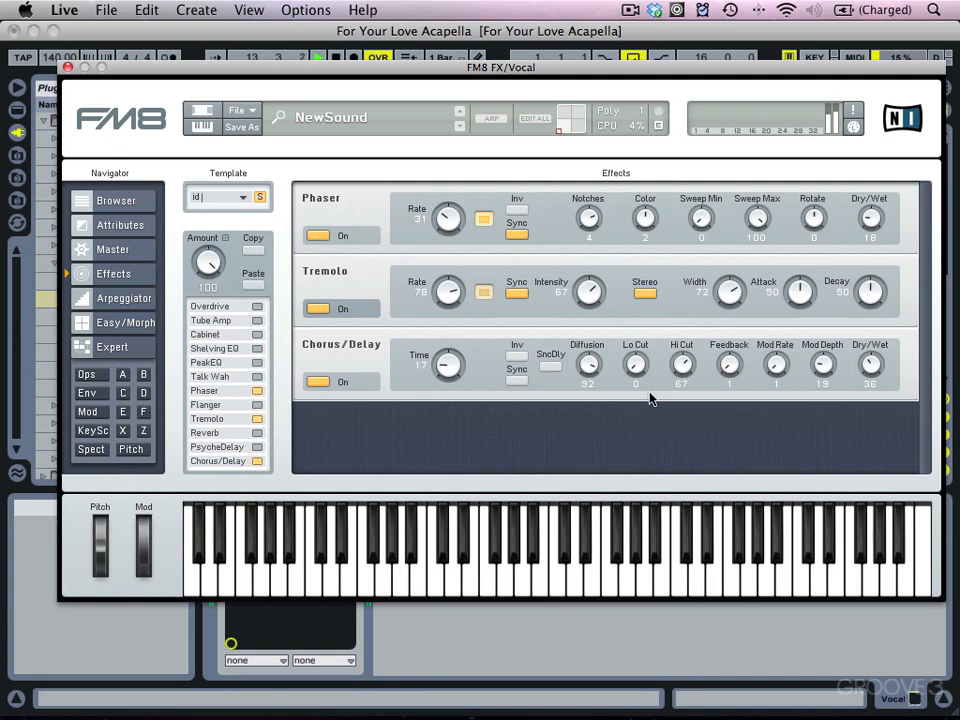
click(336, 58)
Open the Browser and filter it to show Effects presets.
click(138, 200)
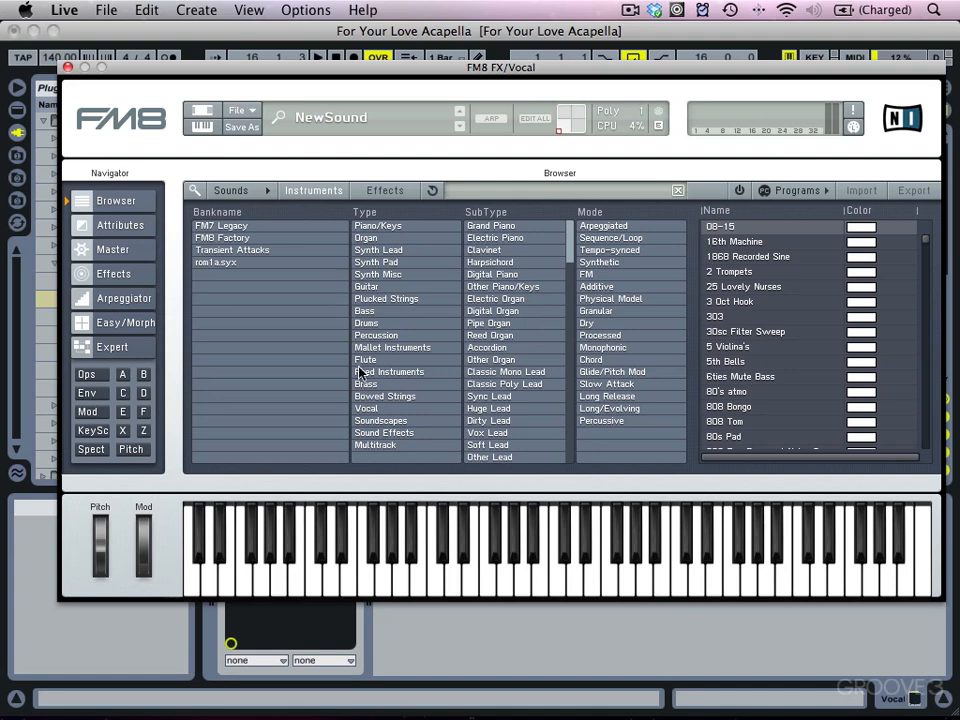
click(380, 191)
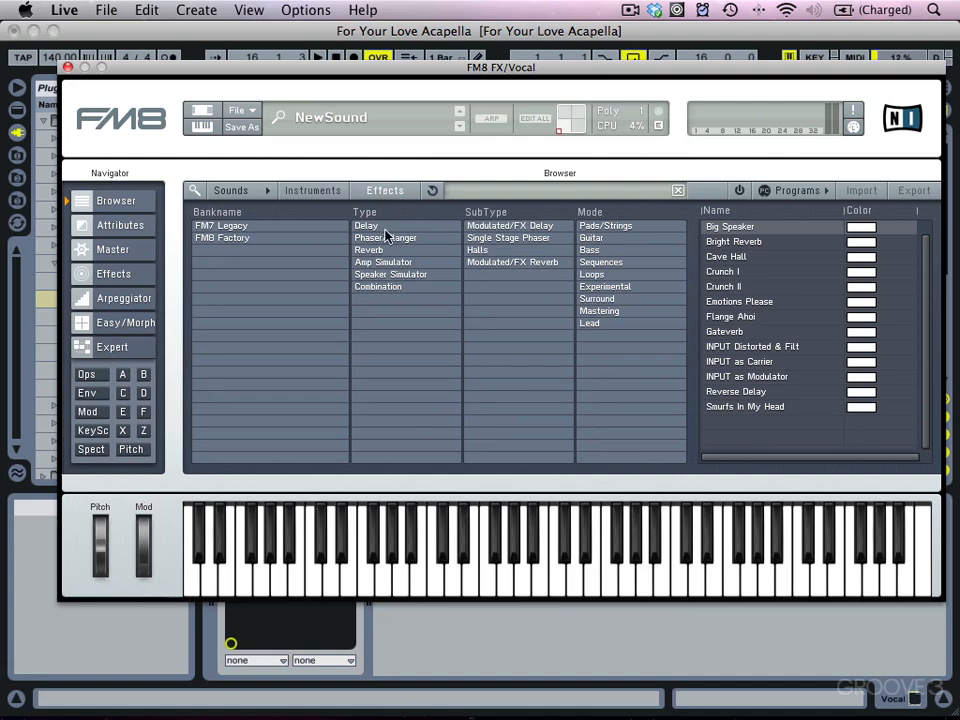
Load the Reverse Delay preset from the Delay effect type and start playback.
click(399, 227)
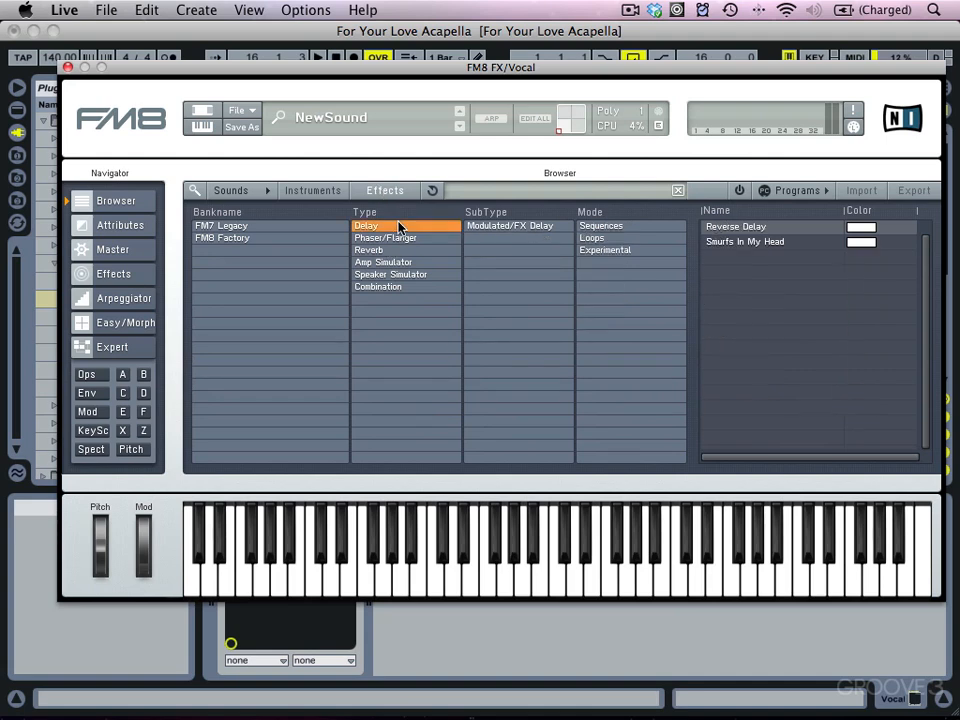
click(790, 230)
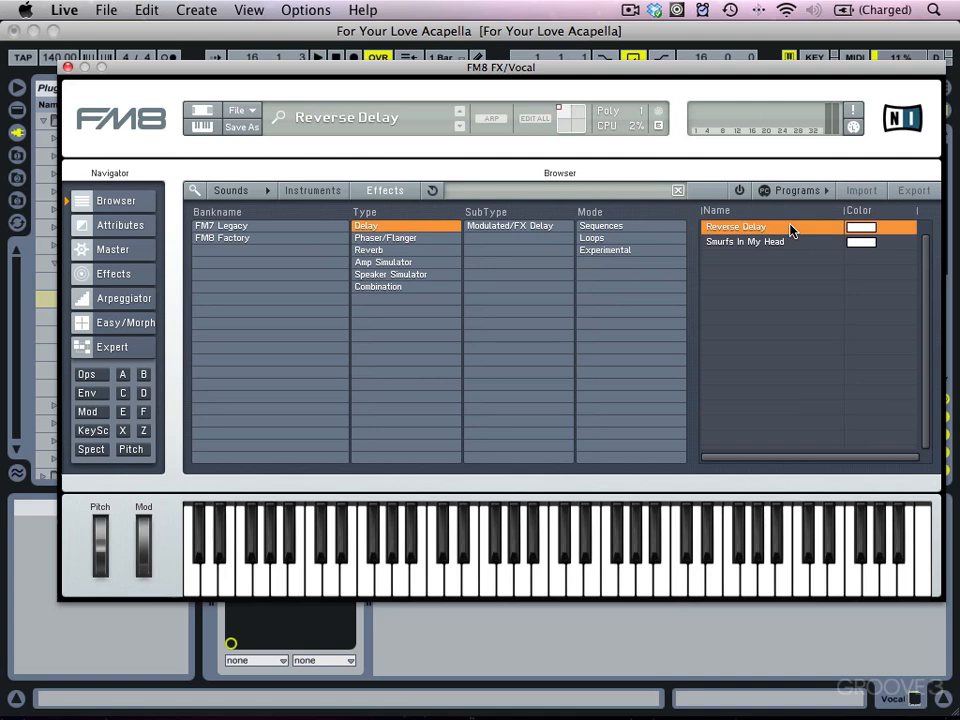
key(space)
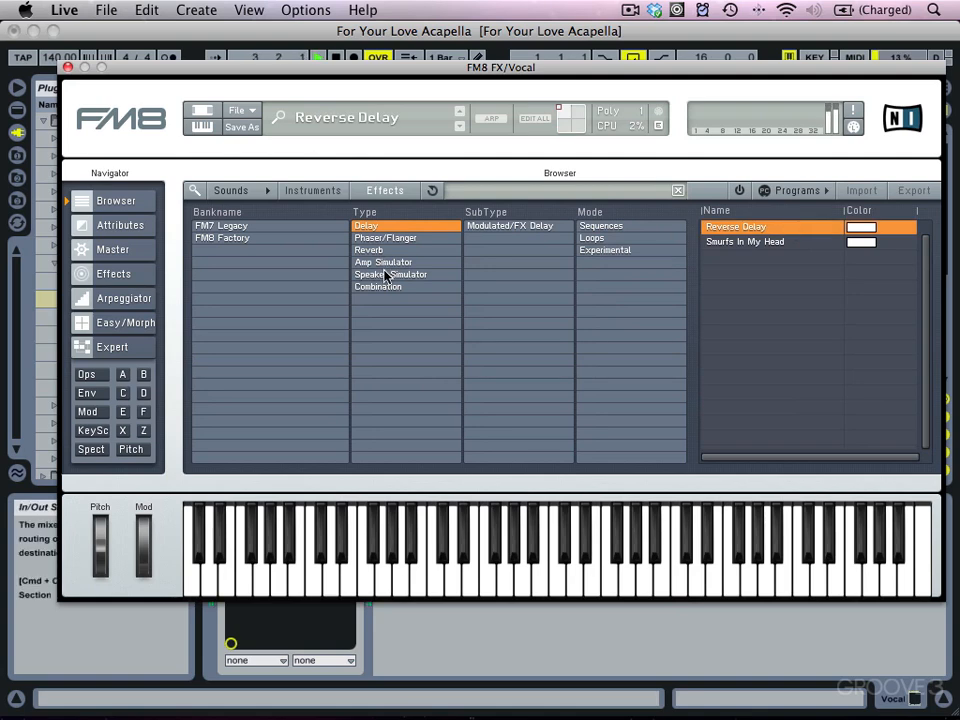
Load the Crunch I preset from the Amp Simulator effect type.
click(387, 227)
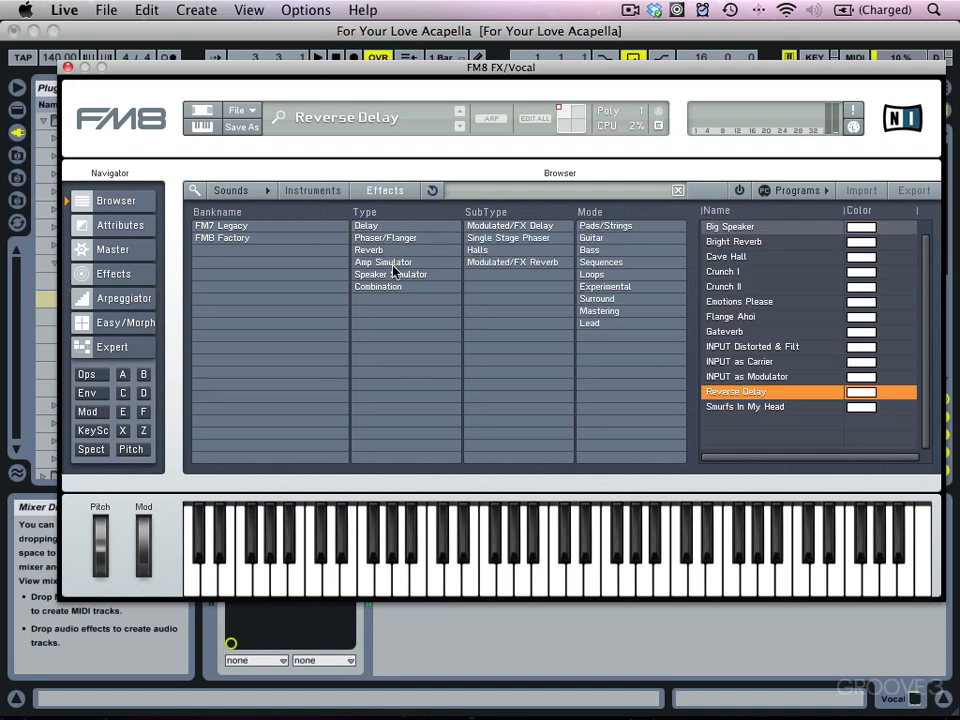
click(393, 263)
click(767, 229)
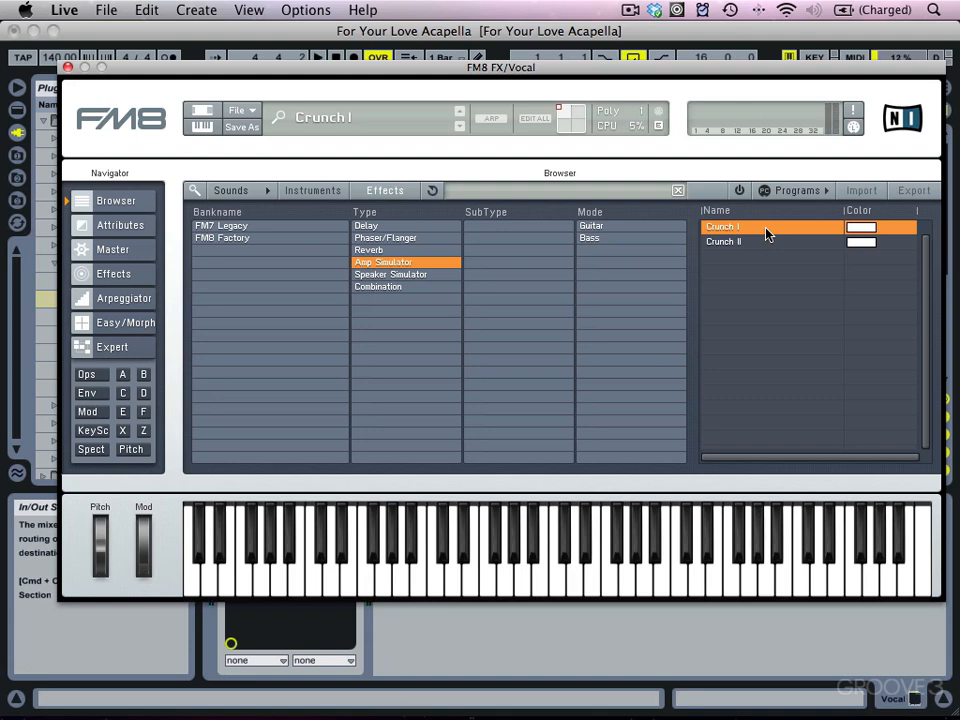
Start a new sound and route the input operator IN directly to the output in the FM matrix.
click(246, 110)
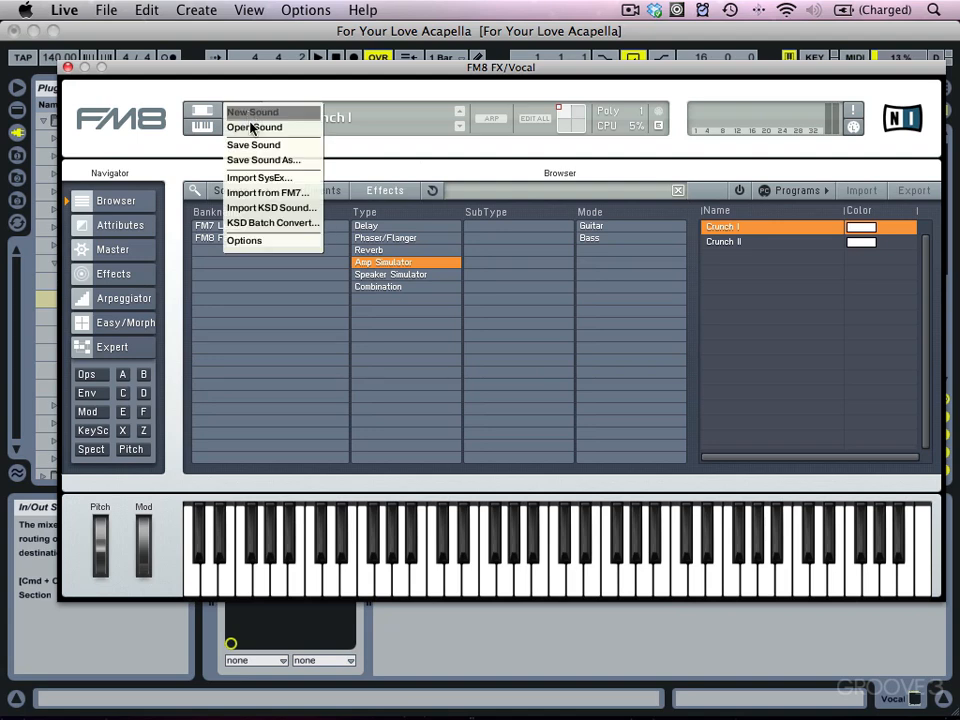
click(256, 111)
click(122, 374)
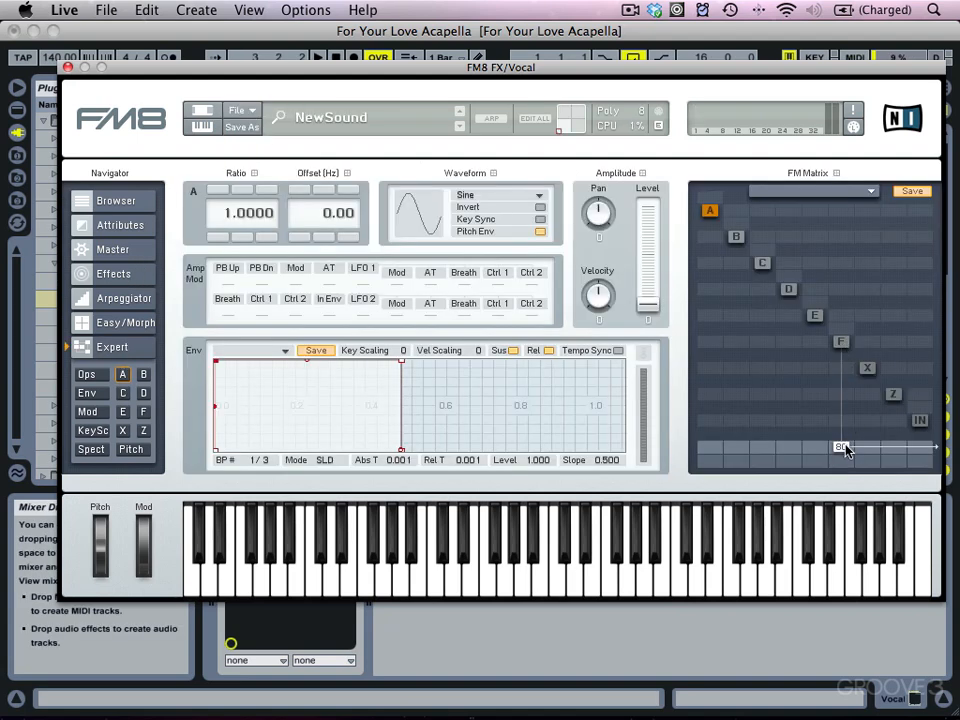
click(920, 423)
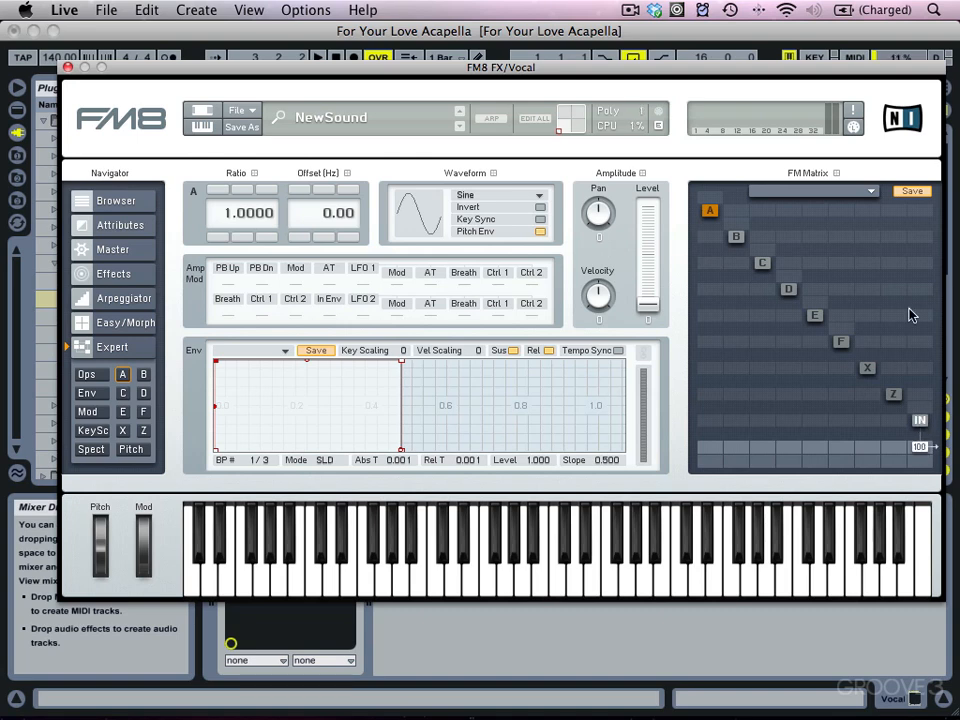
Enable the PsycheDelay effect and set Time to 17, Feedback to 10, Stereo to 100 and Dry/Wet to 15.
click(110, 273)
click(220, 447)
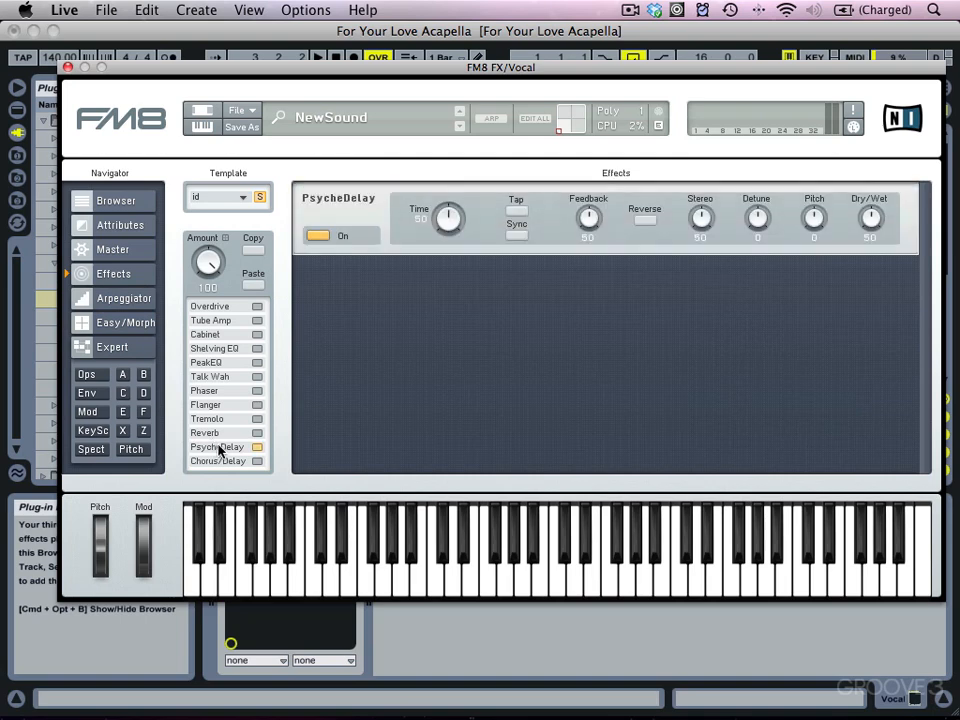
drag(868, 216, 868, 244)
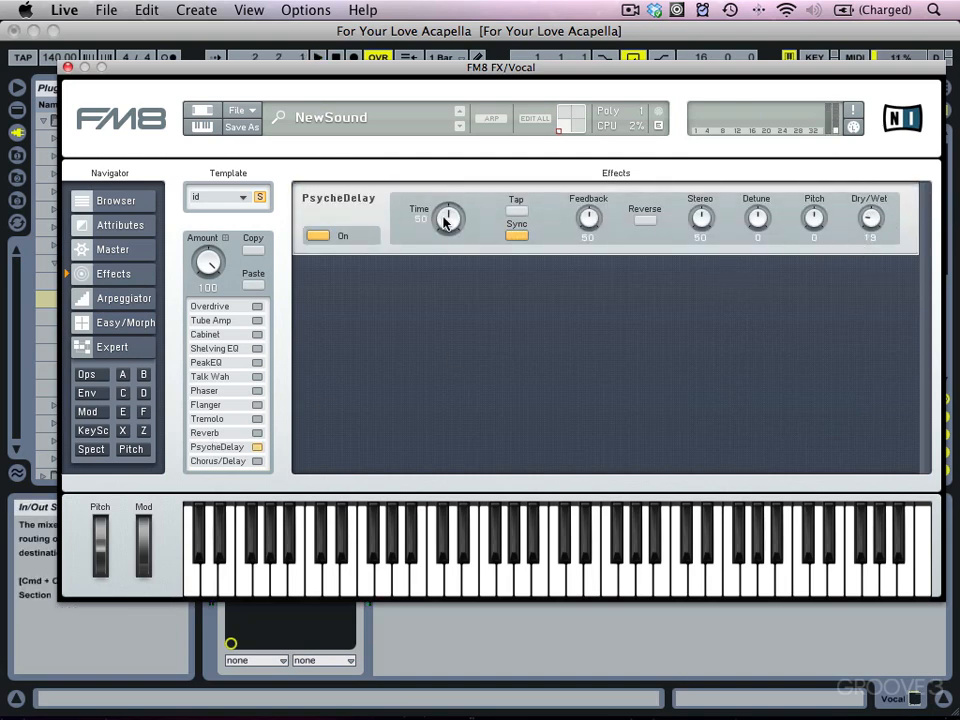
mouse_move(445, 222)
mouse_down()
mouse_move(446, 249)
mouse_move(448, 222)
mouse_up()
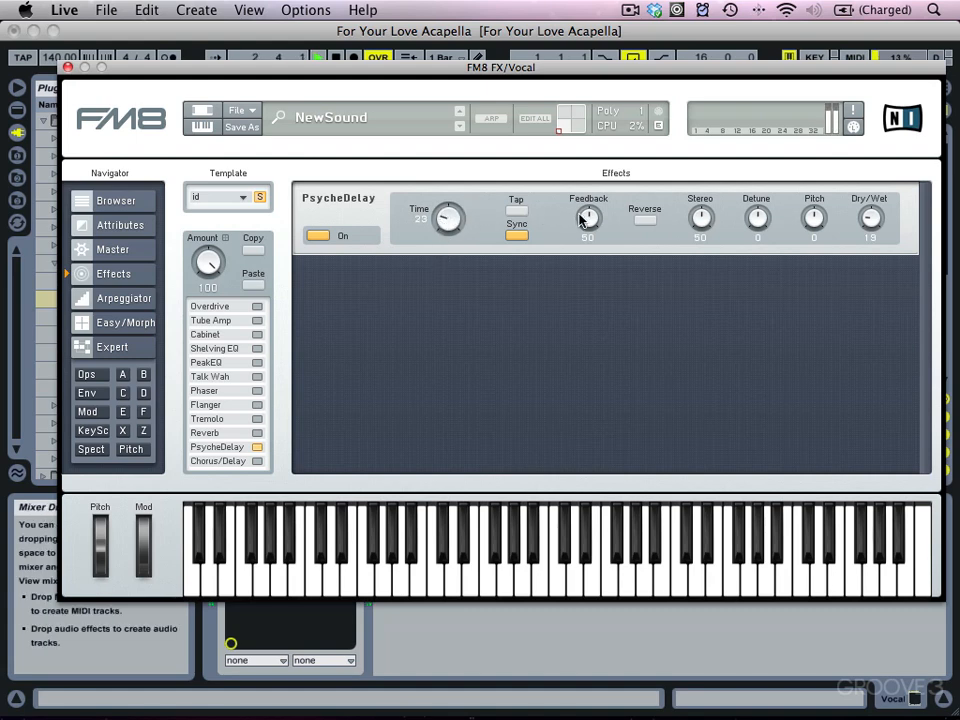
drag(580, 220, 581, 235)
drag(724, 223, 707, 186)
drag(871, 222, 868, 214)
drag(448, 216, 446, 223)
mouse_move(593, 229)
mouse_down()
mouse_move(591, 240)
mouse_move(587, 231)
mouse_up()
drag(866, 226, 868, 236)
Enable the Shelving EQ with its low shelf pulled down, and nudge the PsycheDelay Dry/Wet slightly.
click(215, 349)
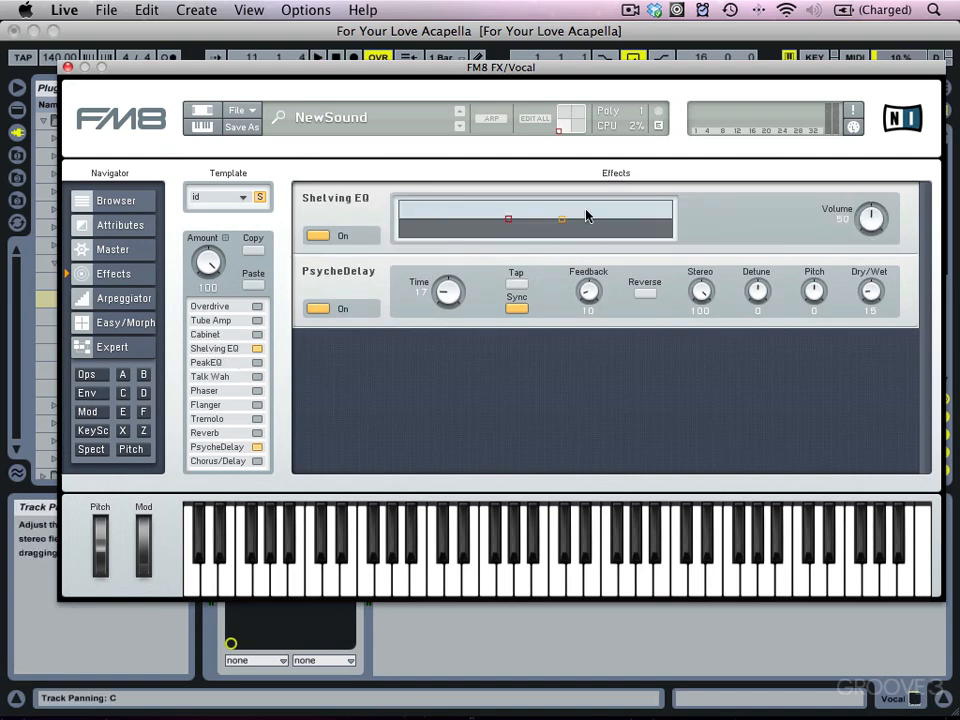
drag(508, 221, 474, 234)
key(space)
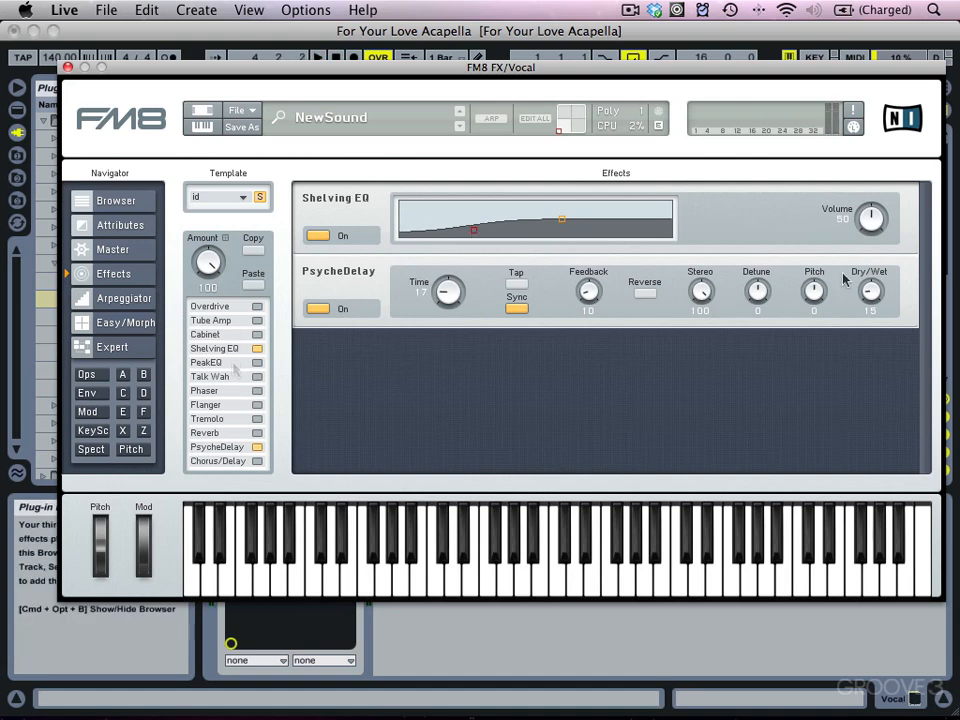
drag(872, 290, 879, 287)
Tag the sound's effect attributes as type Delay, subtype Multi Tap Delay, mode Vocal.
click(115, 228)
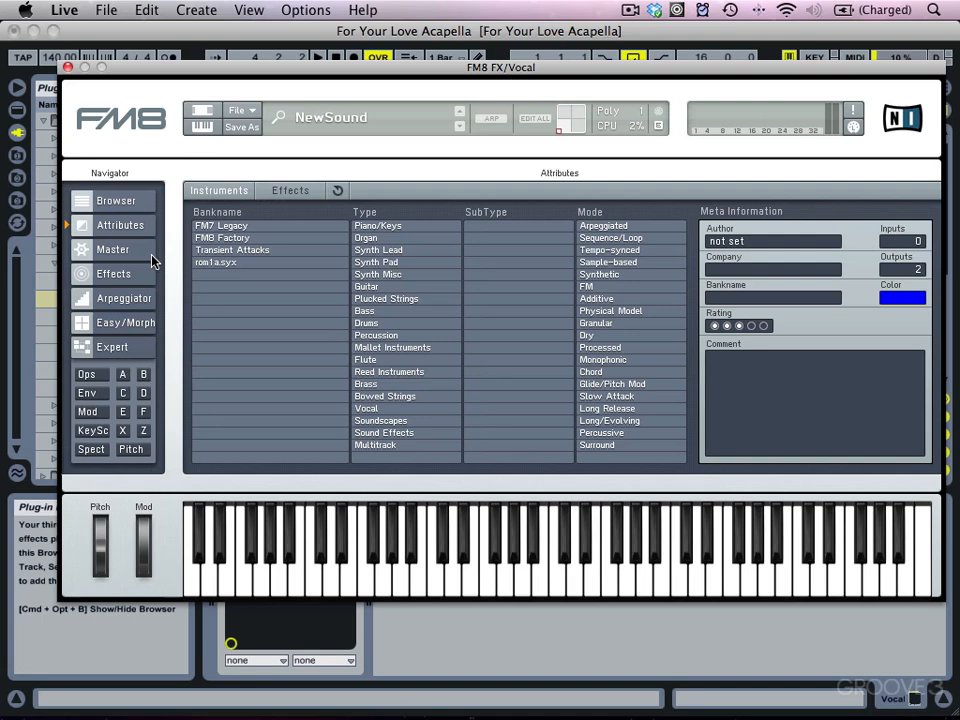
click(290, 191)
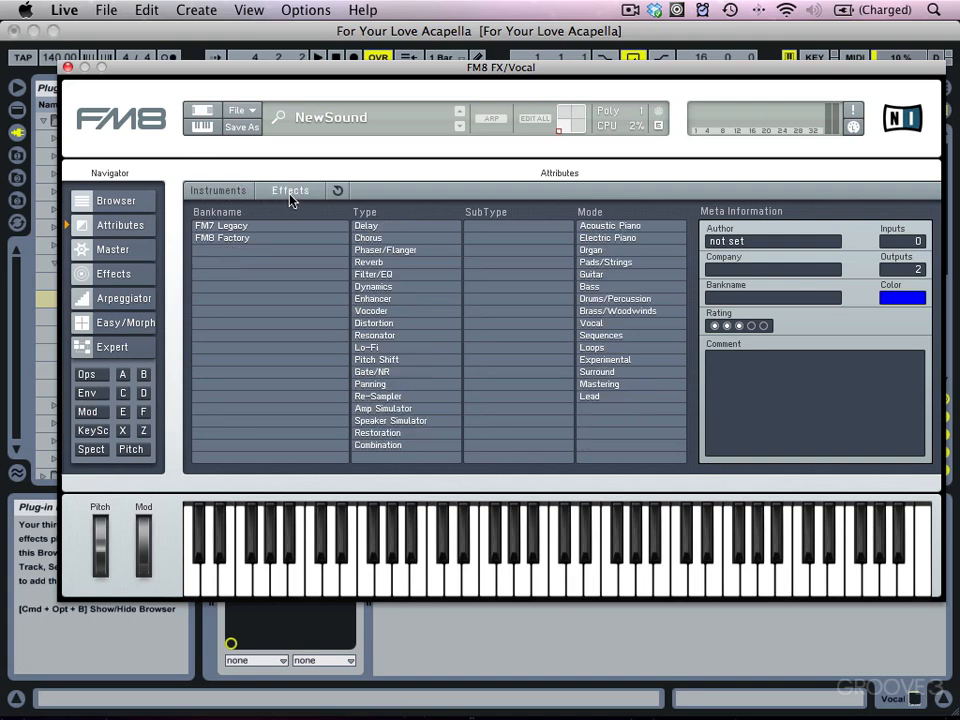
click(381, 228)
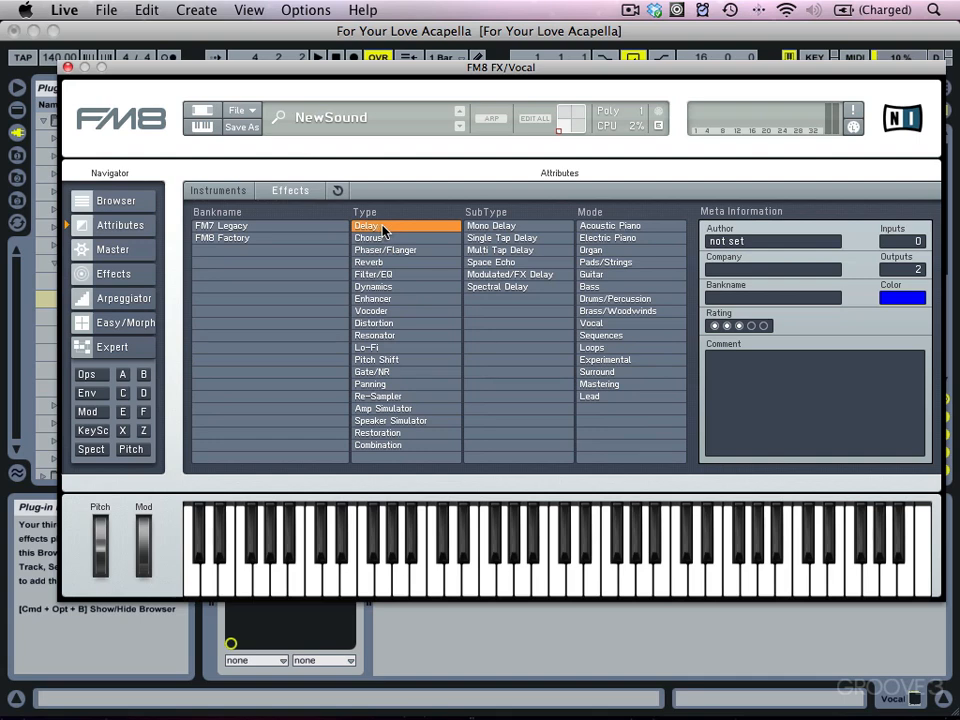
click(505, 250)
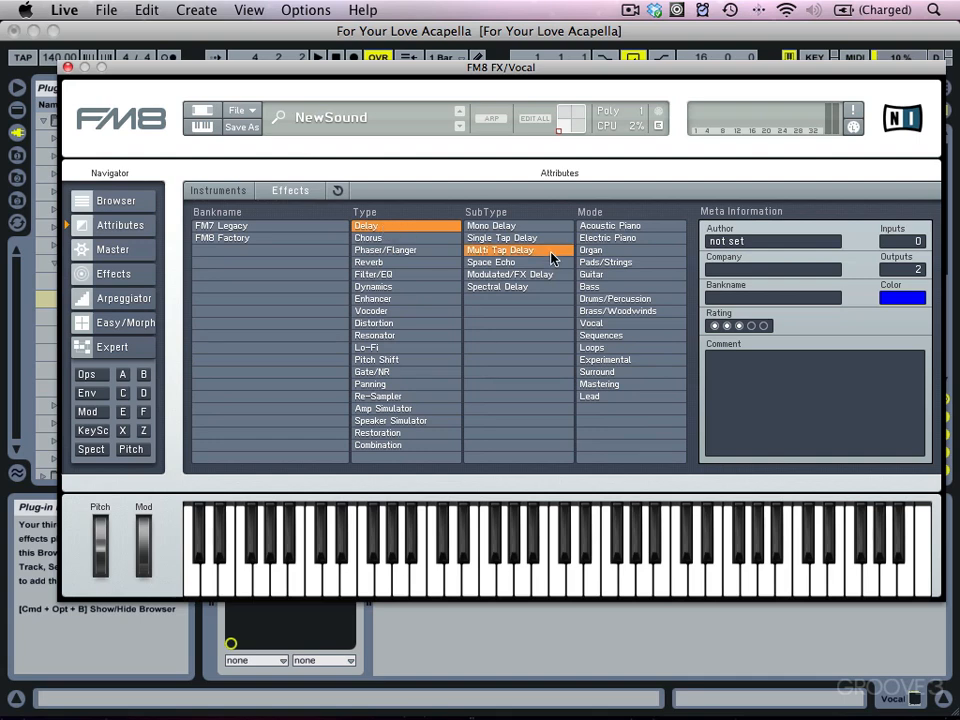
click(590, 325)
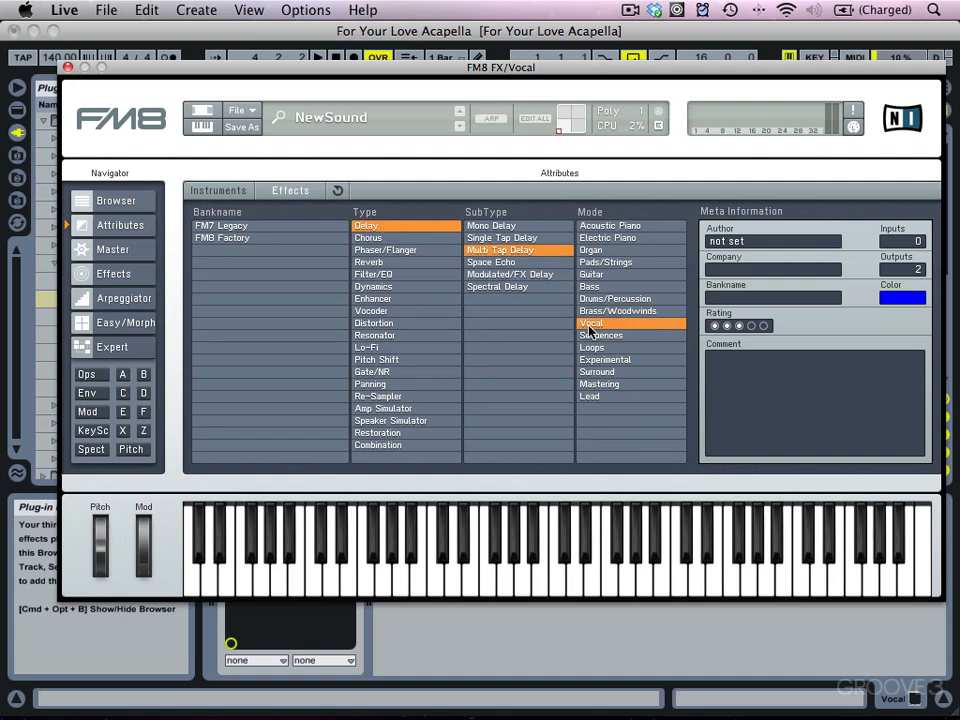
Fill in the Author field with the author's name and set the sound's colour to Turquoise.
click(755, 242)
text(Geek Boy)
key(Return)
click(898, 300)
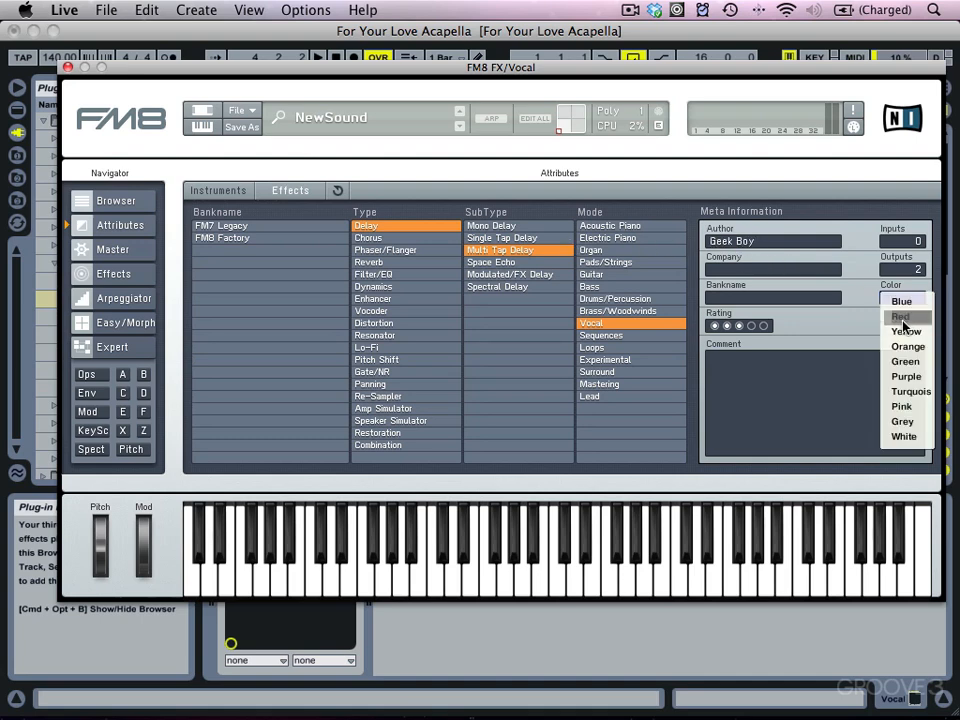
click(905, 393)
Save the sound as Stereo Slapback.
click(241, 128)
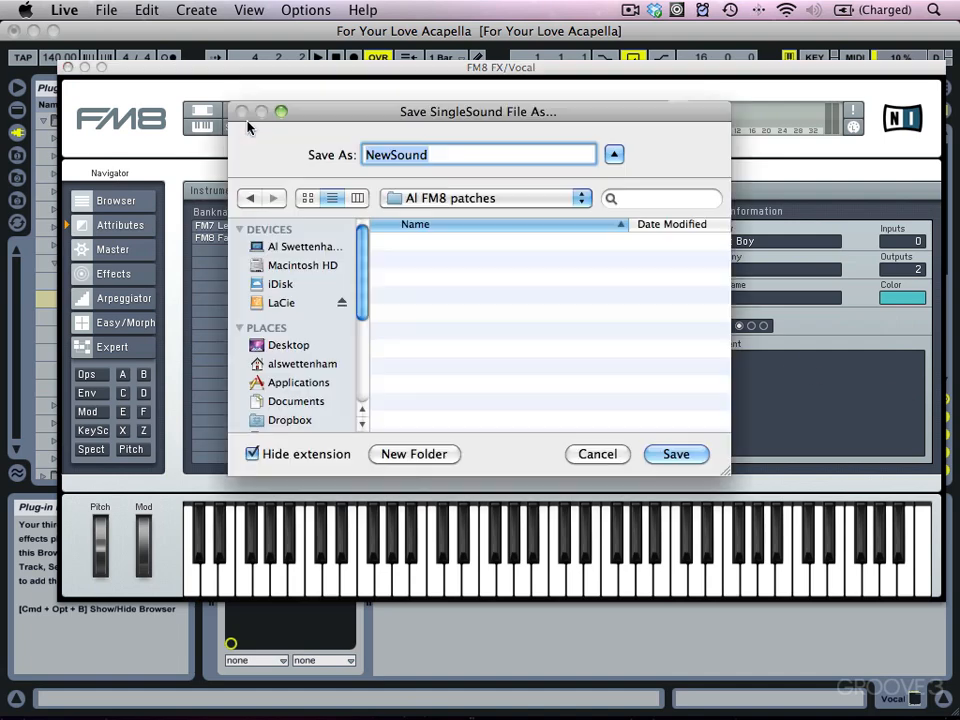
text(Sterey)
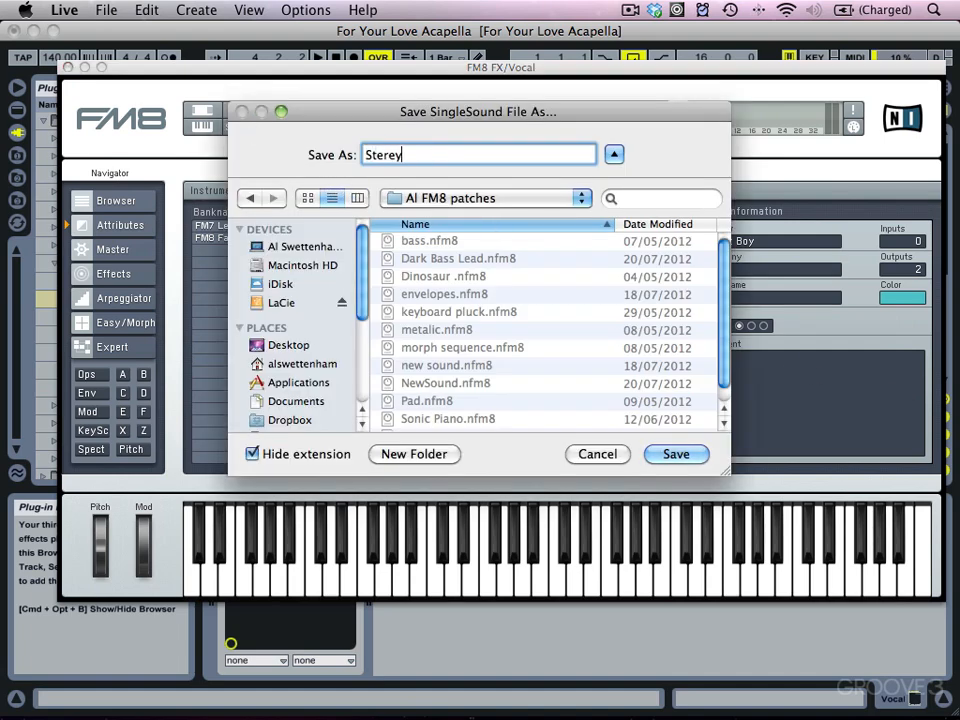
key(BackSpace)
text(o Slapback)
key(Return)
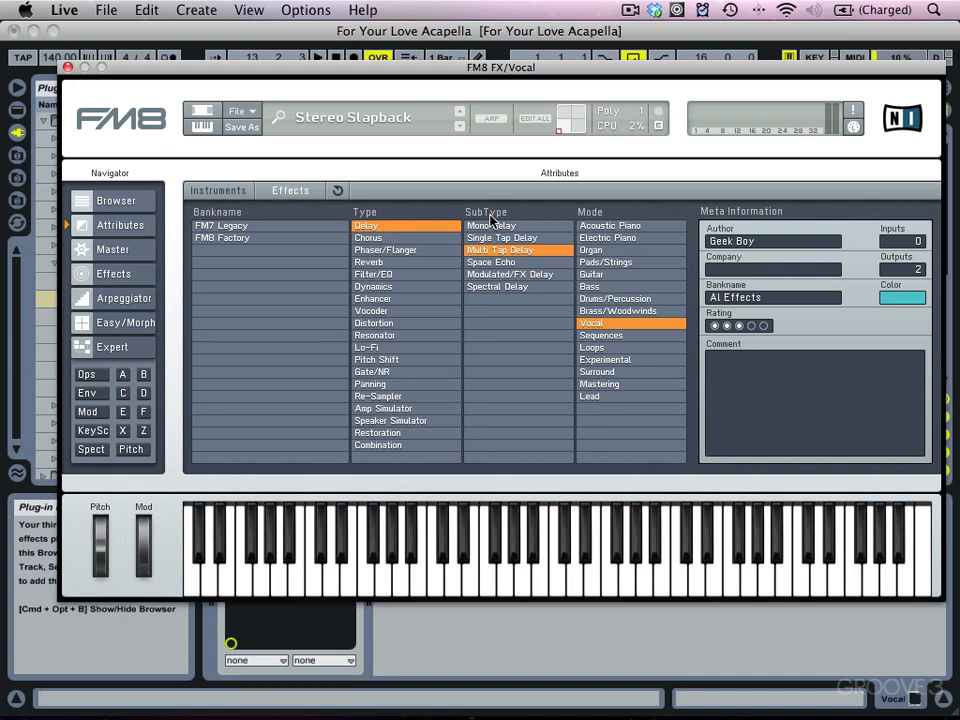
Start a new sound in the Expert view and close the FM8 window.
click(143, 347)
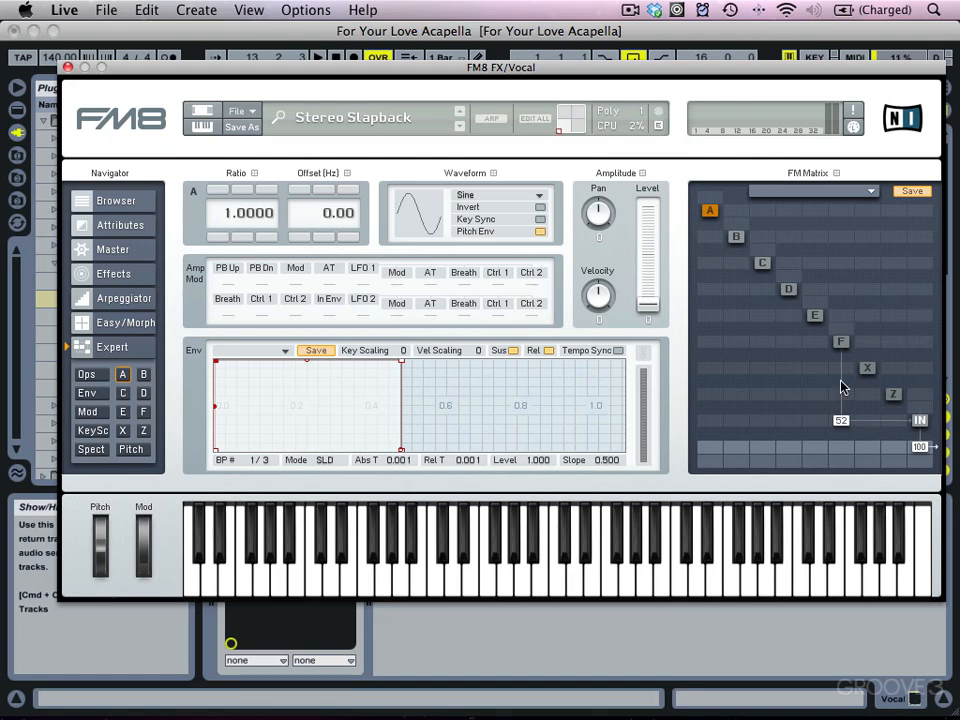
click(240, 111)
click(247, 115)
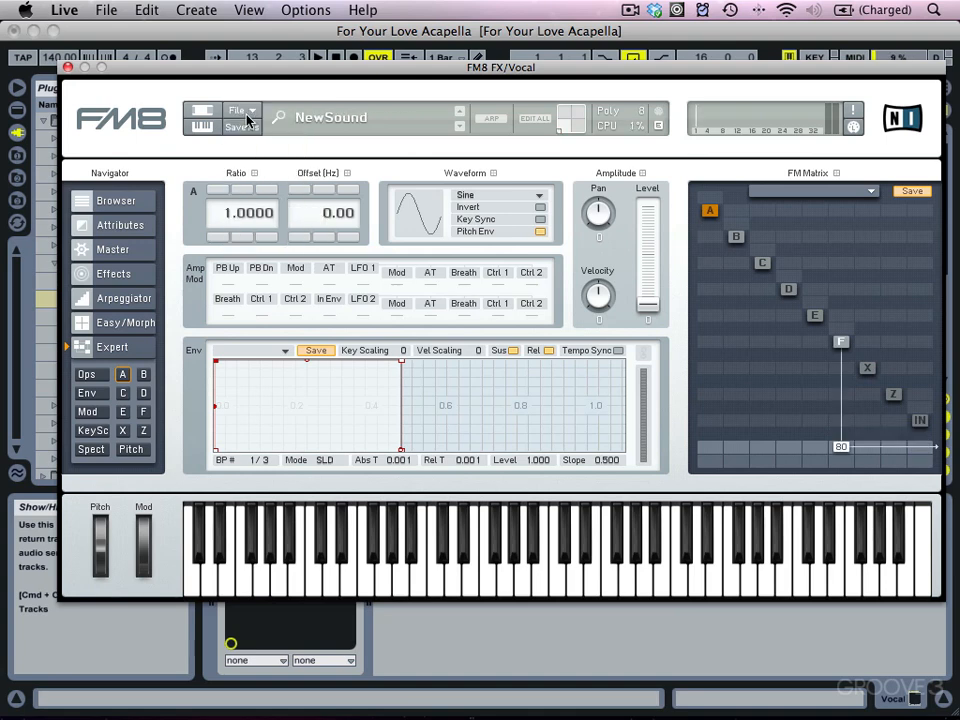
click(67, 67)
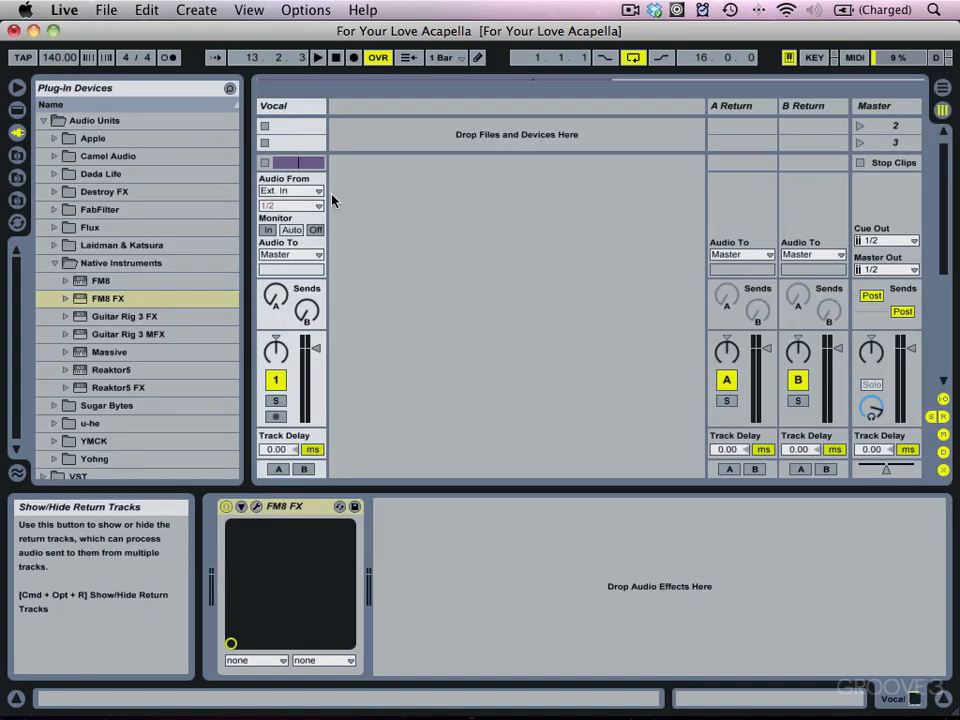
Insert a MIDI track, route its MIDI output to the Vocal track's FM8 FX, and arm it.
key(super+shift+t)
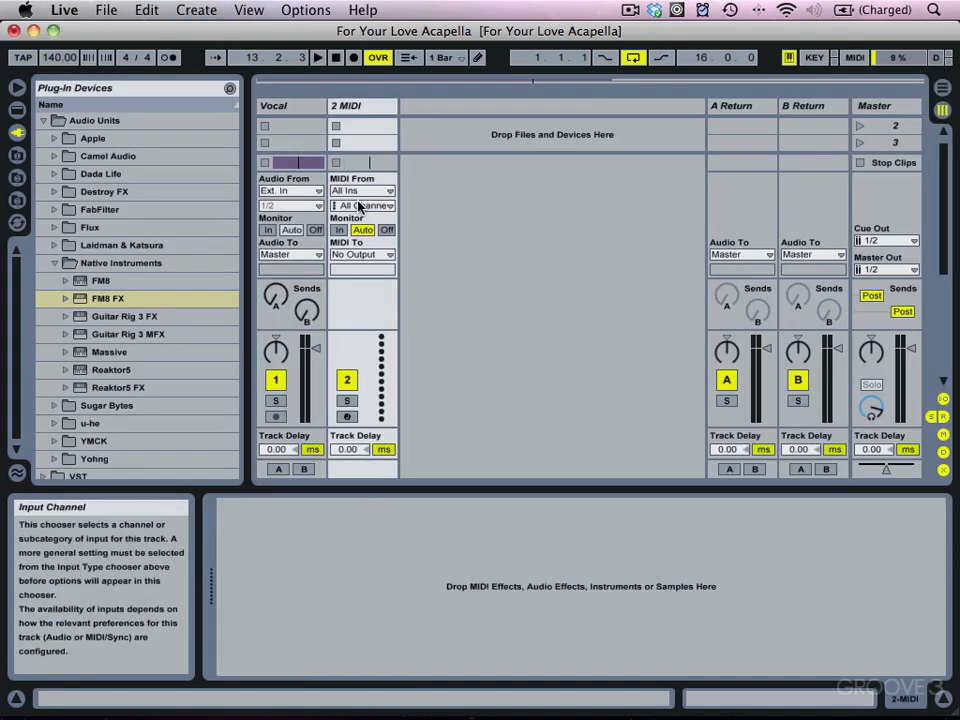
click(366, 255)
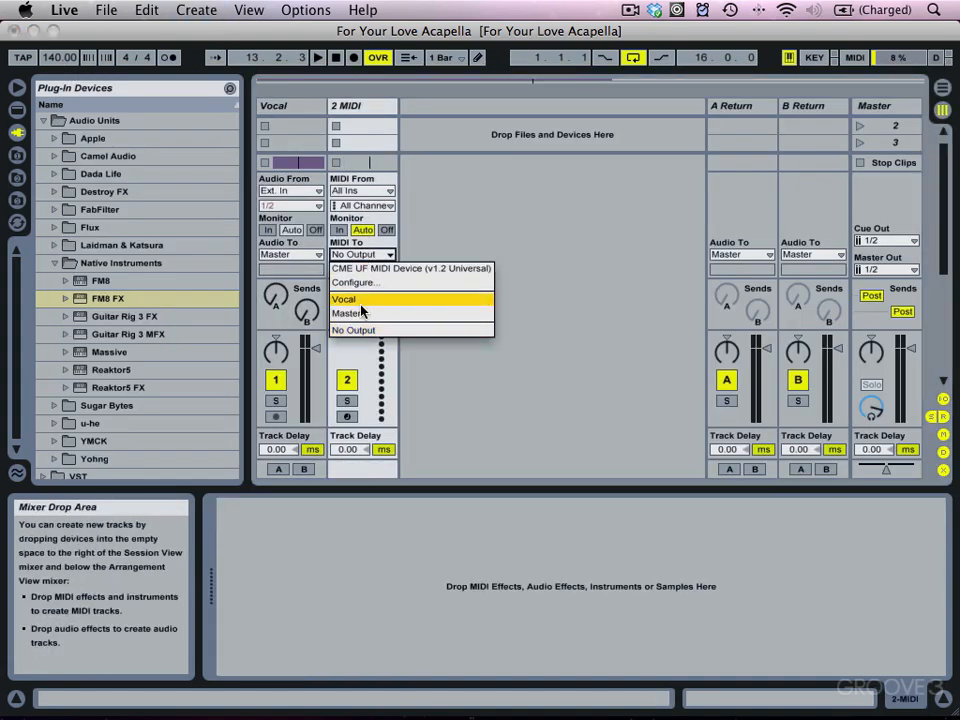
click(355, 299)
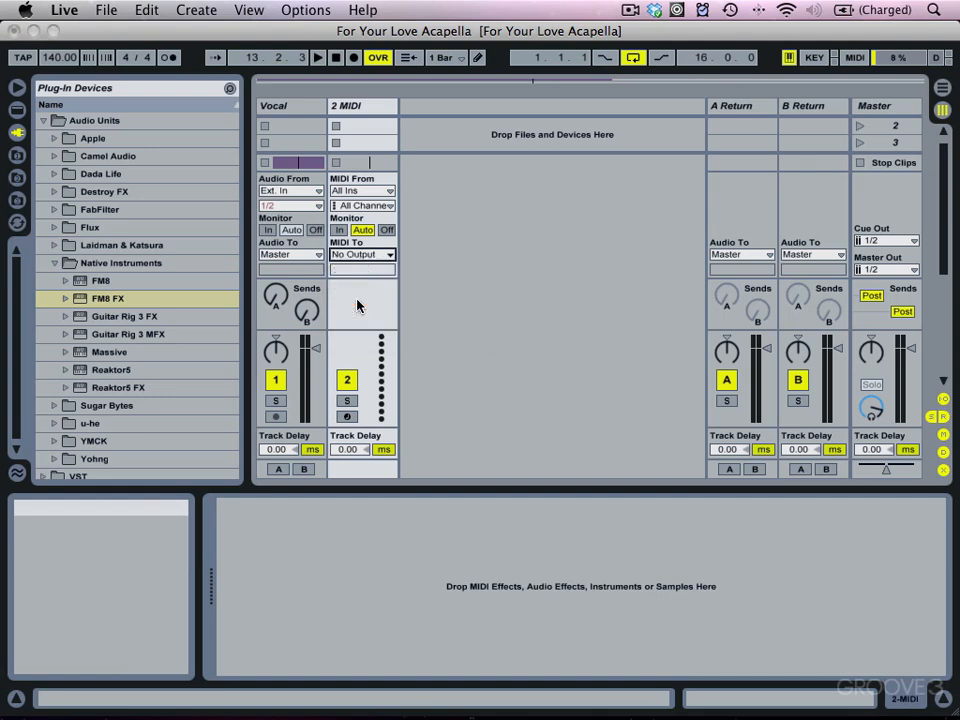
click(349, 416)
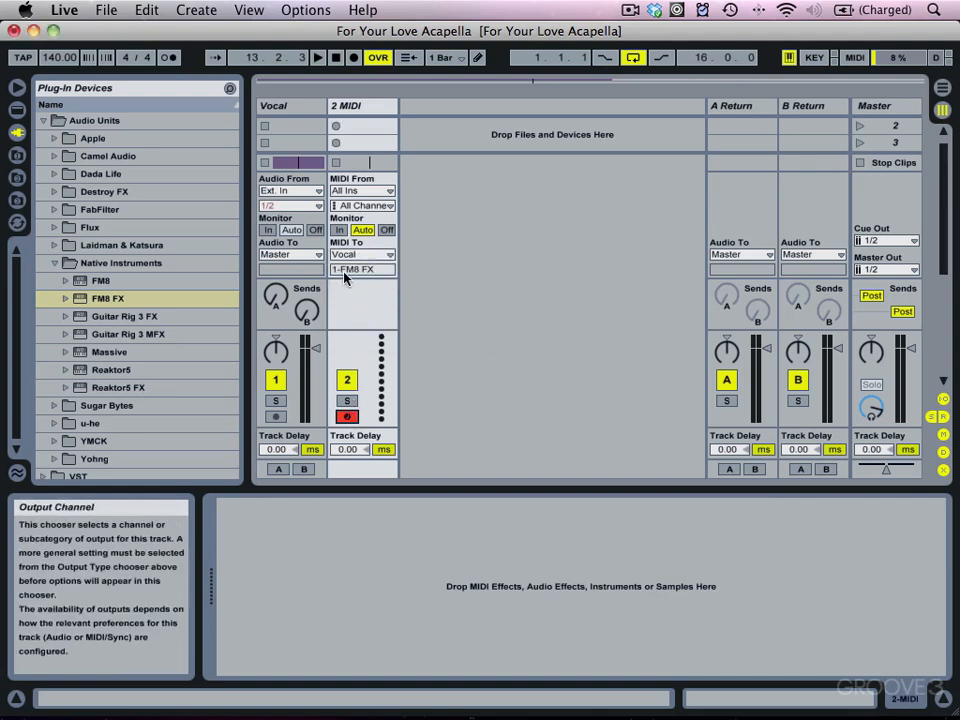
Reopen FM8 on the Vocal track, remove operator F's output, send IN to output at 66, and start playback.
click(278, 105)
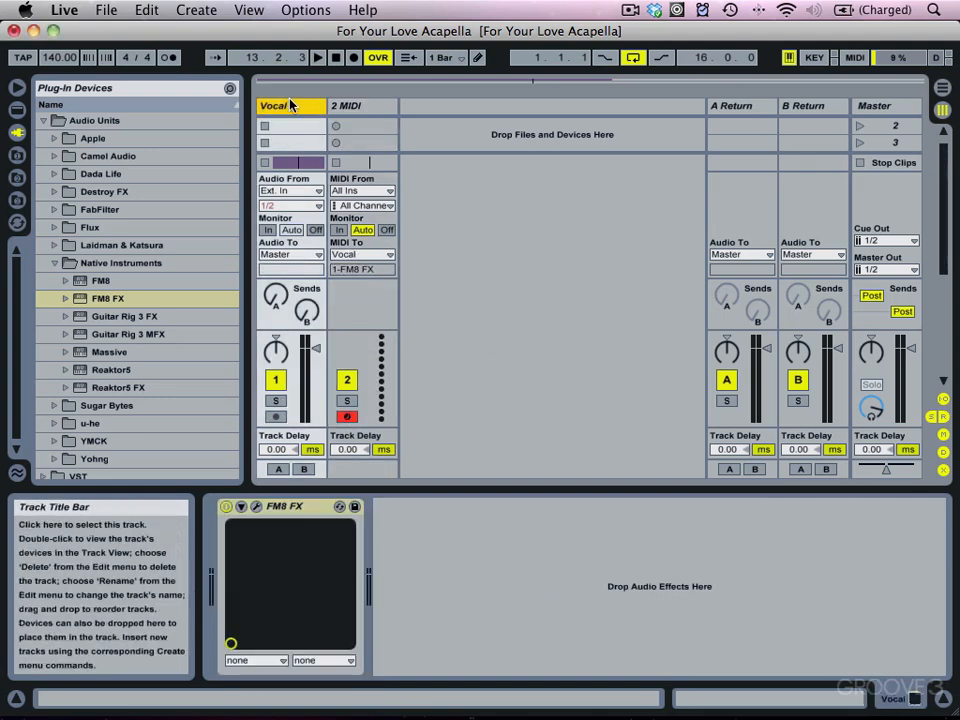
click(256, 506)
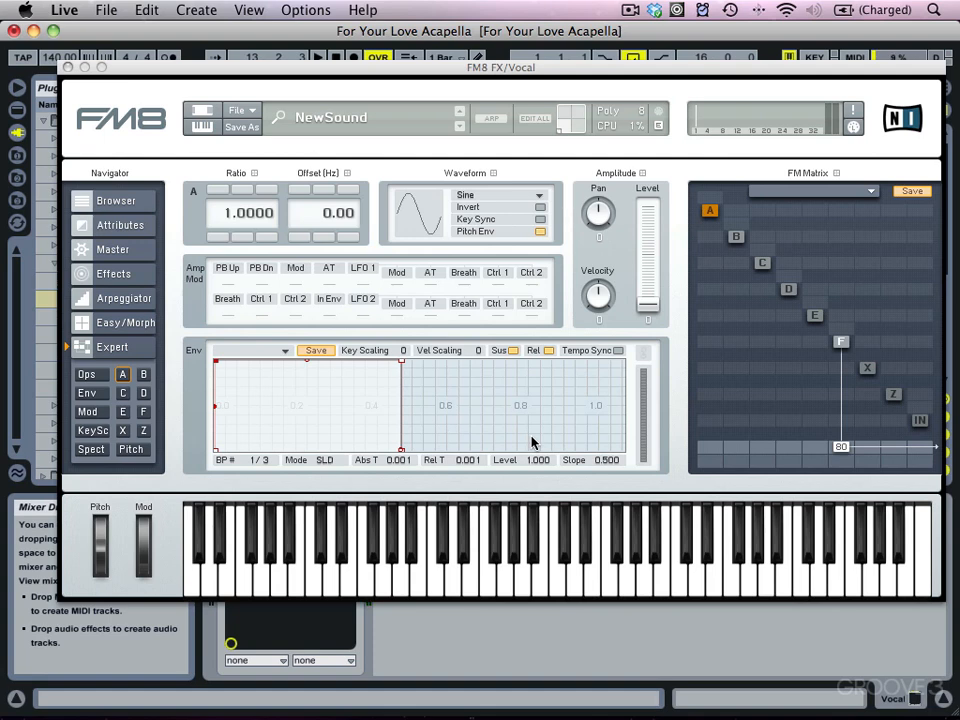
double_click(841, 447)
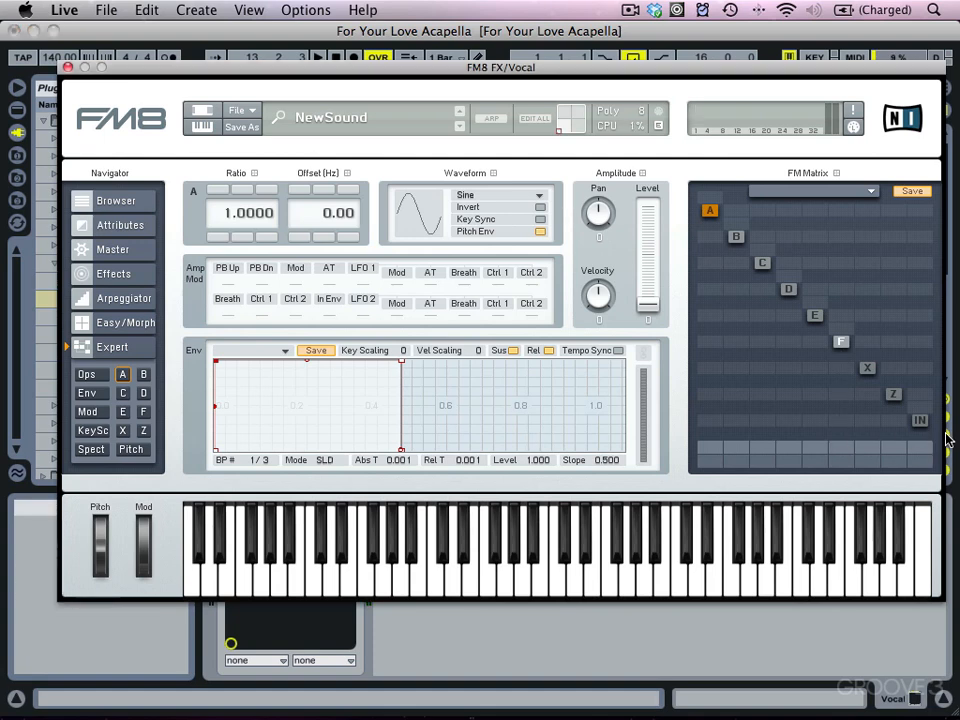
right_click(921, 422)
drag(920, 447, 934, 392)
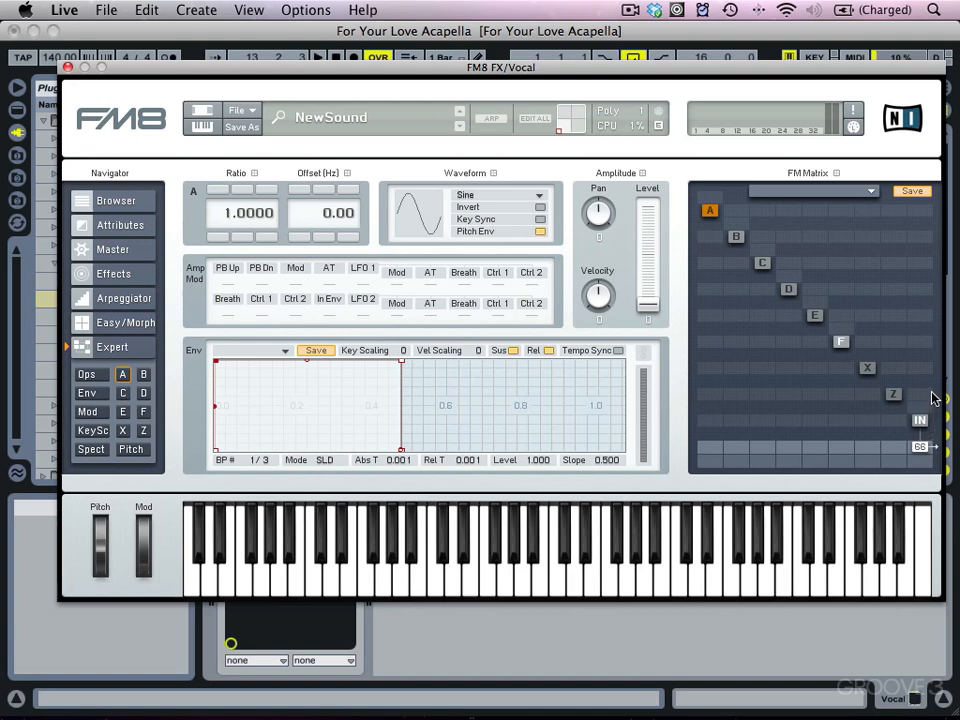
key(space)
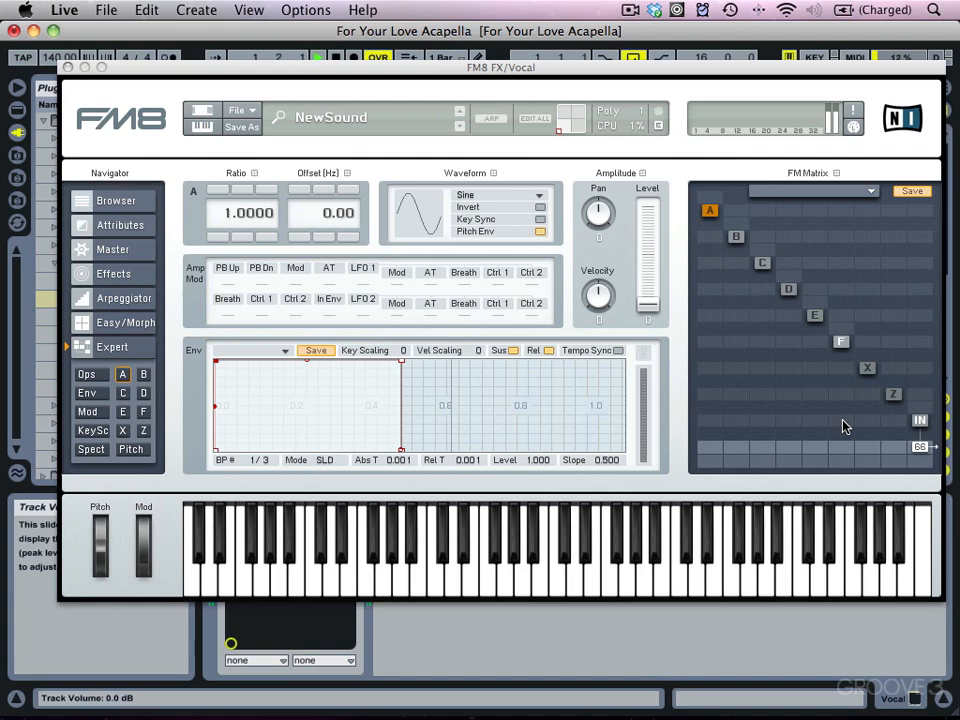
Send operator F to the output at 100 and remove IN's direct route to the output.
mouse_move(843, 426)
mouse_down()
mouse_move(840, 381)
mouse_move(834, 430)
mouse_up()
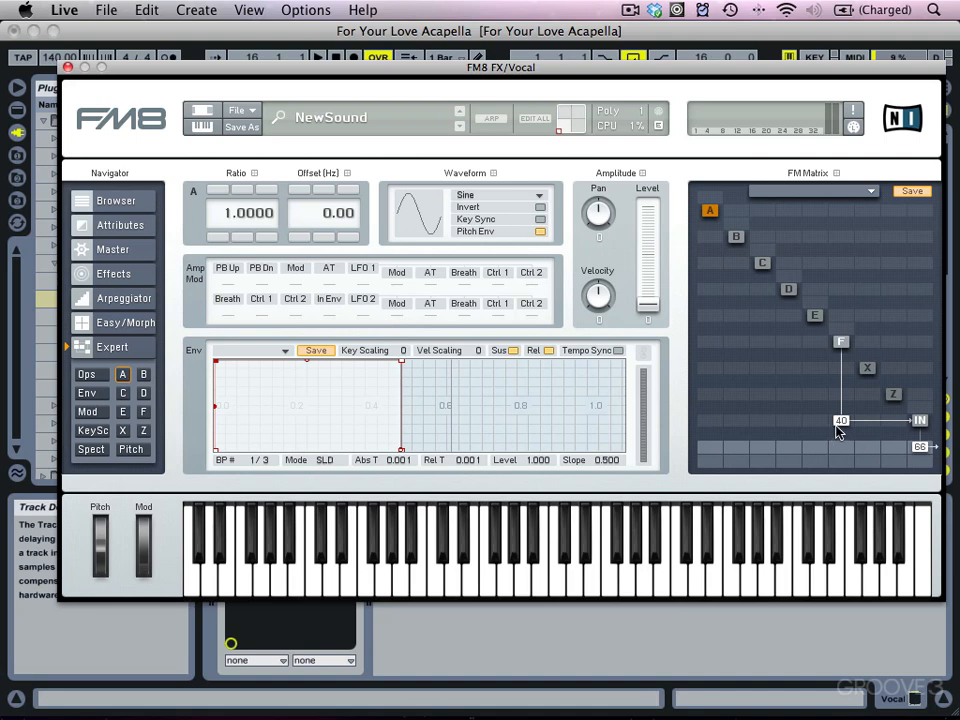
double_click(840, 421)
drag(843, 453, 846, 398)
double_click(919, 446)
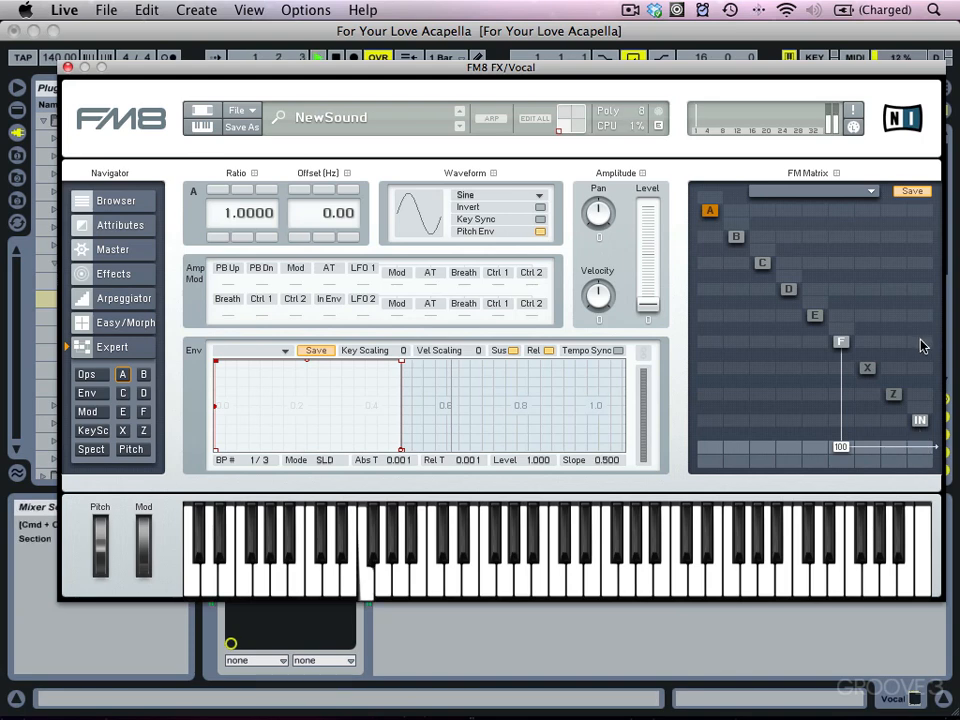
Try feeding IN into operator F at varying amounts, then clear all of F's routing.
click(920, 341)
drag(920, 341, 916, 312)
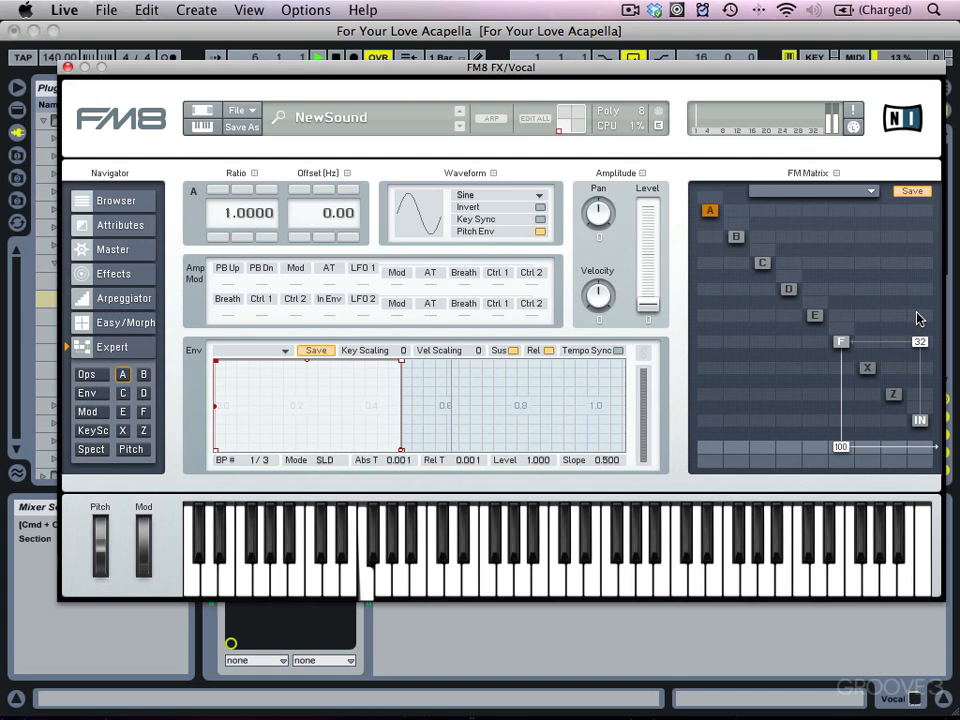
drag(918, 318, 913, 288)
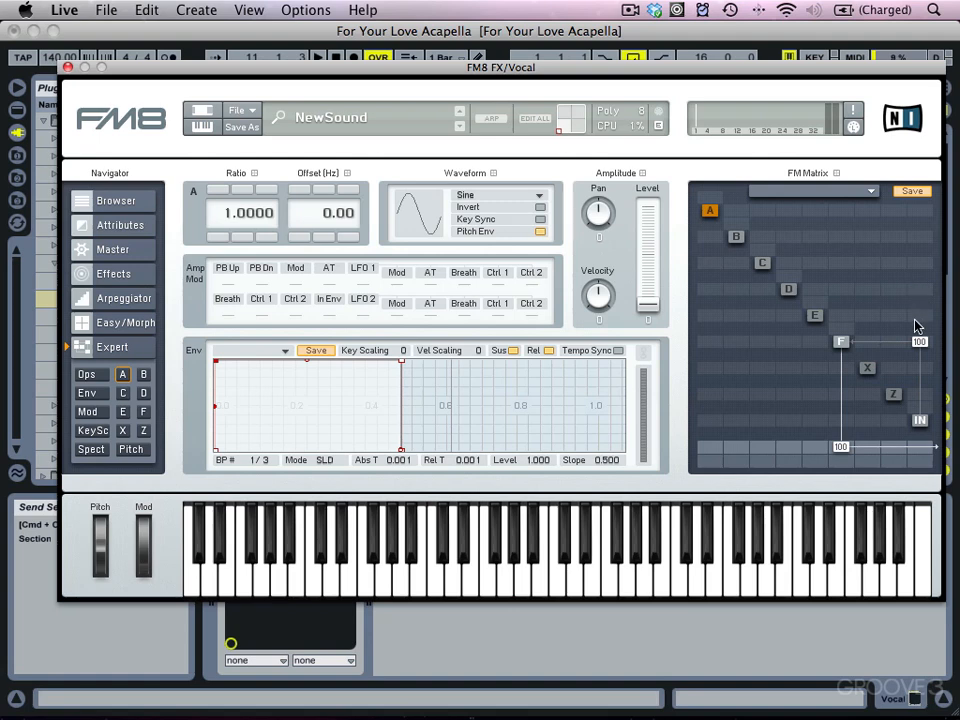
drag(917, 342, 913, 402)
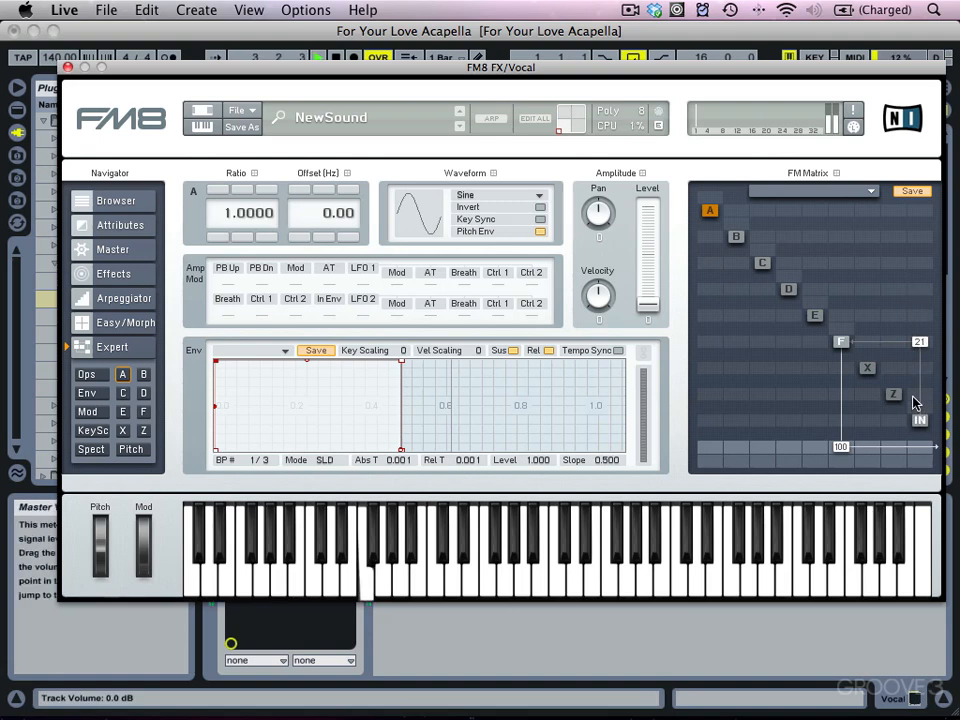
drag(921, 344, 921, 349)
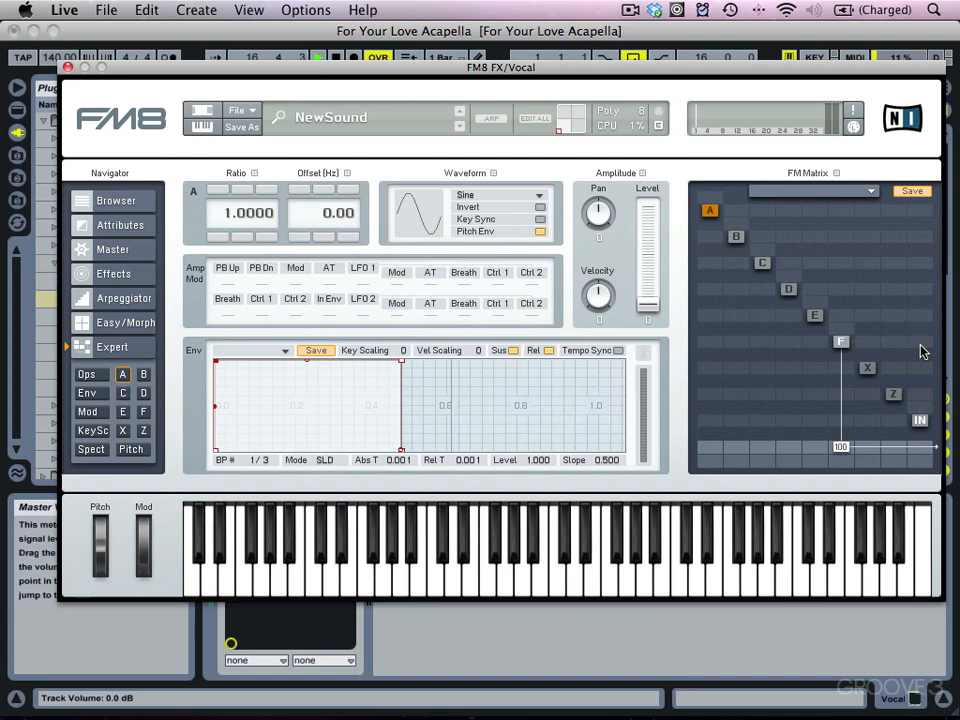
drag(922, 349, 850, 473)
double_click(843, 446)
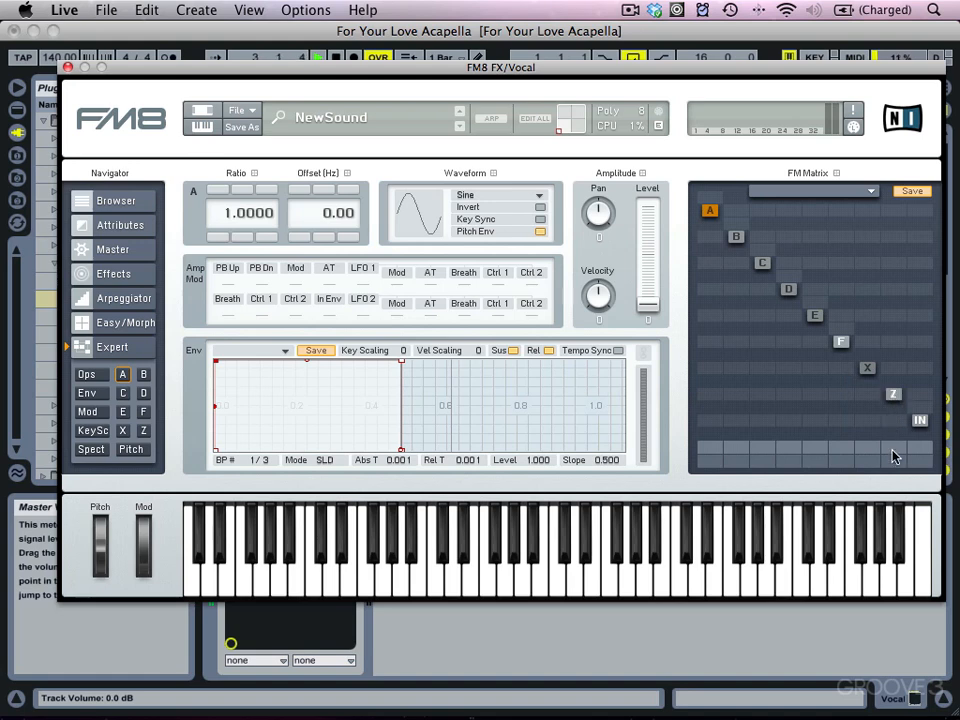
Feed IN into operator Z at 83 with Z sent to the output at 100, and open Z's settings.
double_click(920, 395)
drag(920, 395, 918, 334)
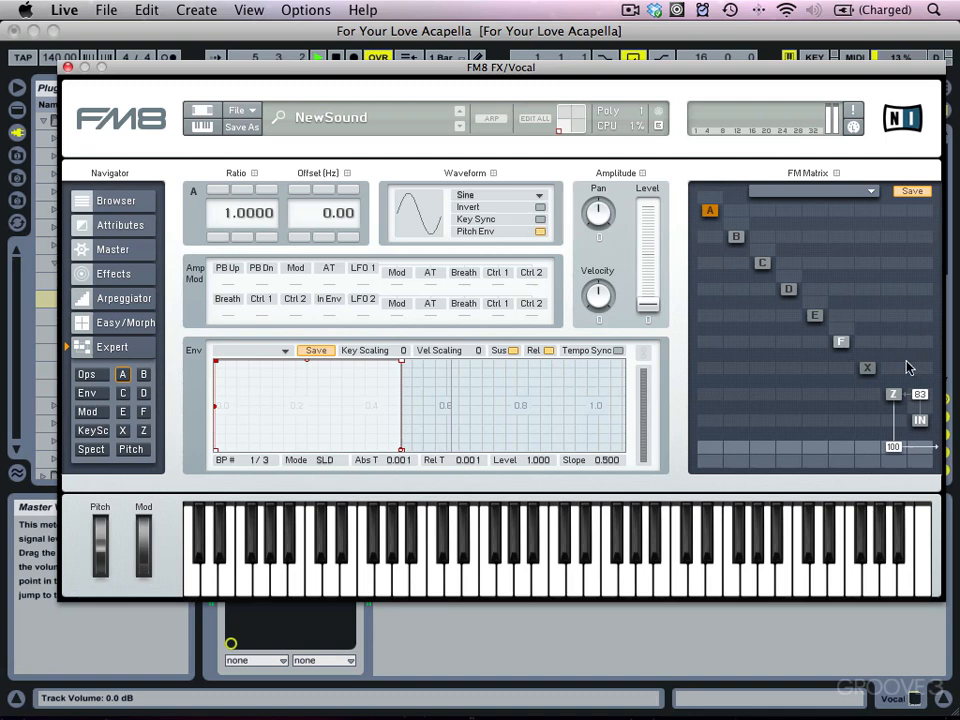
click(893, 394)
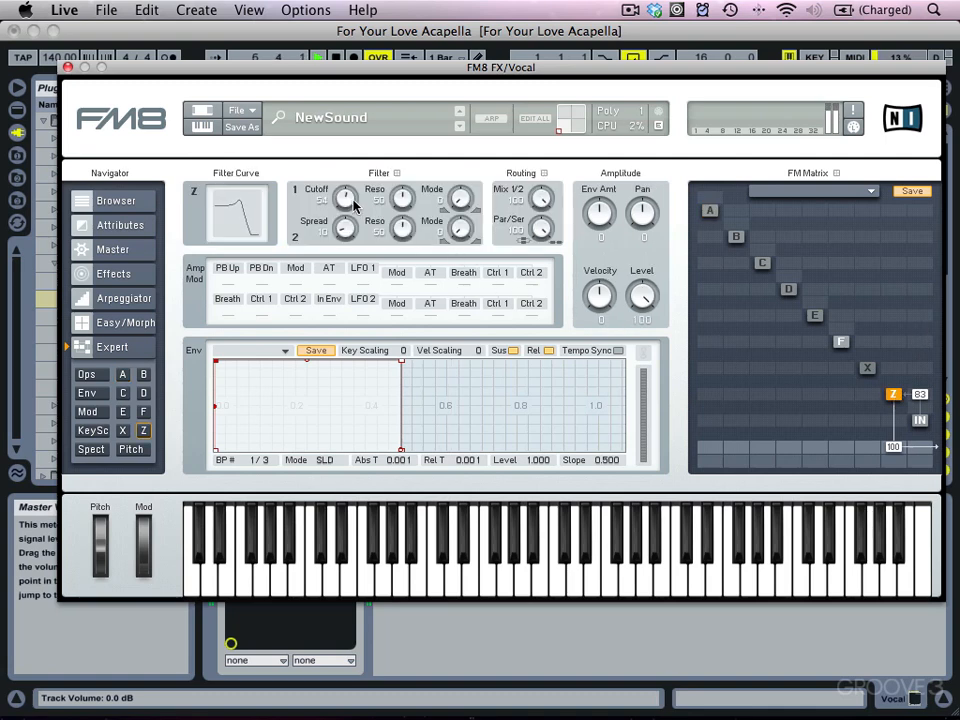
Set the Z filter's cutoff to 56, spread to 12, and the two filter modes to about 36 and 58.
drag(347, 195, 354, 180)
drag(349, 233, 344, 186)
drag(460, 199, 457, 160)
drag(457, 236, 457, 175)
mouse_move(347, 198)
mouse_down()
mouse_move(352, 258)
mouse_move(350, 213)
mouse_up()
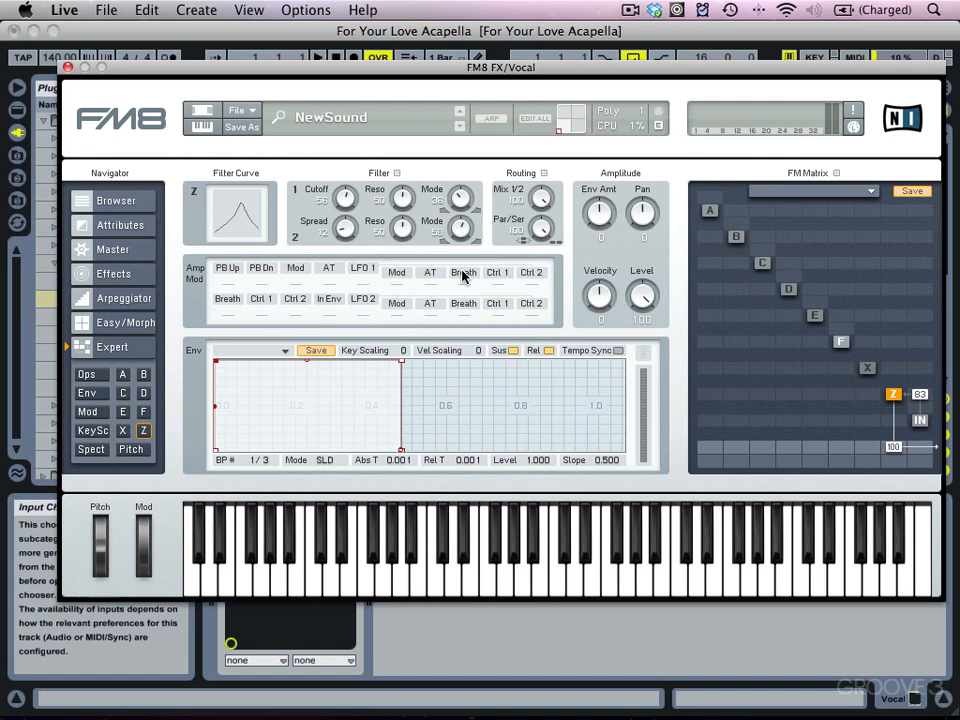
drag(347, 200, 349, 281)
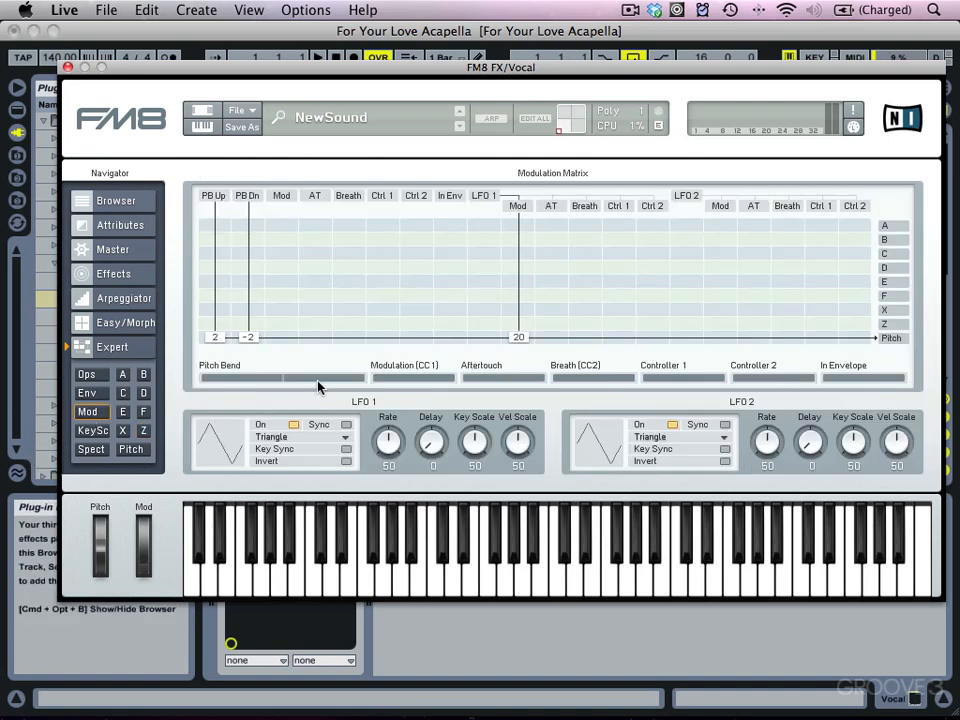
In the modulation matrix, route In Envelope to operator Z at 25 and toggle playback to audition it.
click(87, 411)
drag(458, 326, 458, 322)
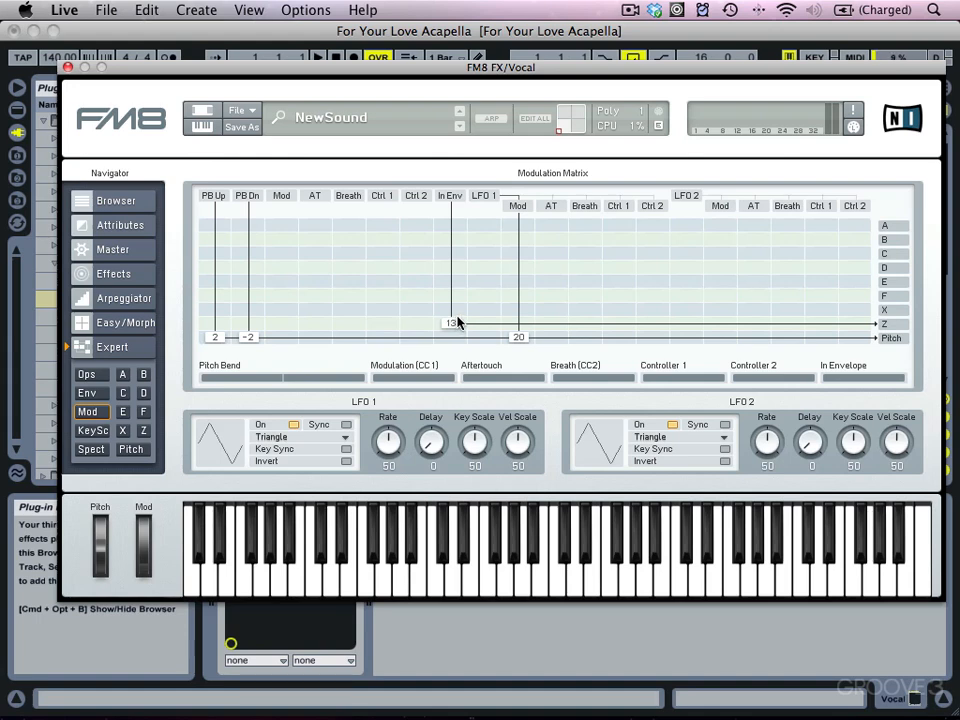
drag(458, 322, 455, 318)
key(space)
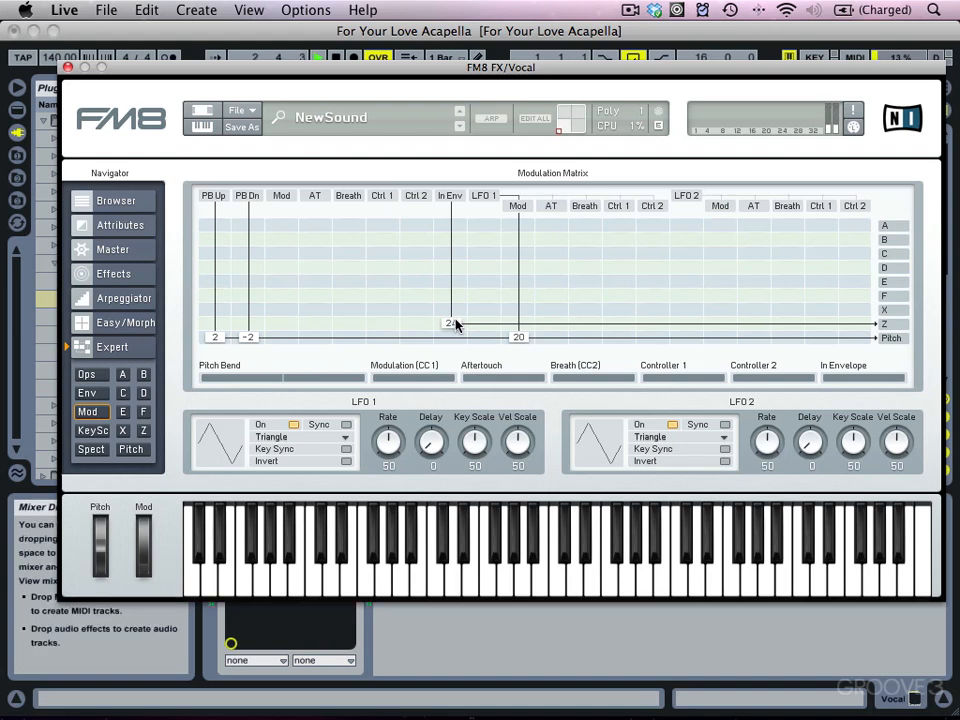
drag(455, 323, 459, 332)
drag(450, 324, 456, 327)
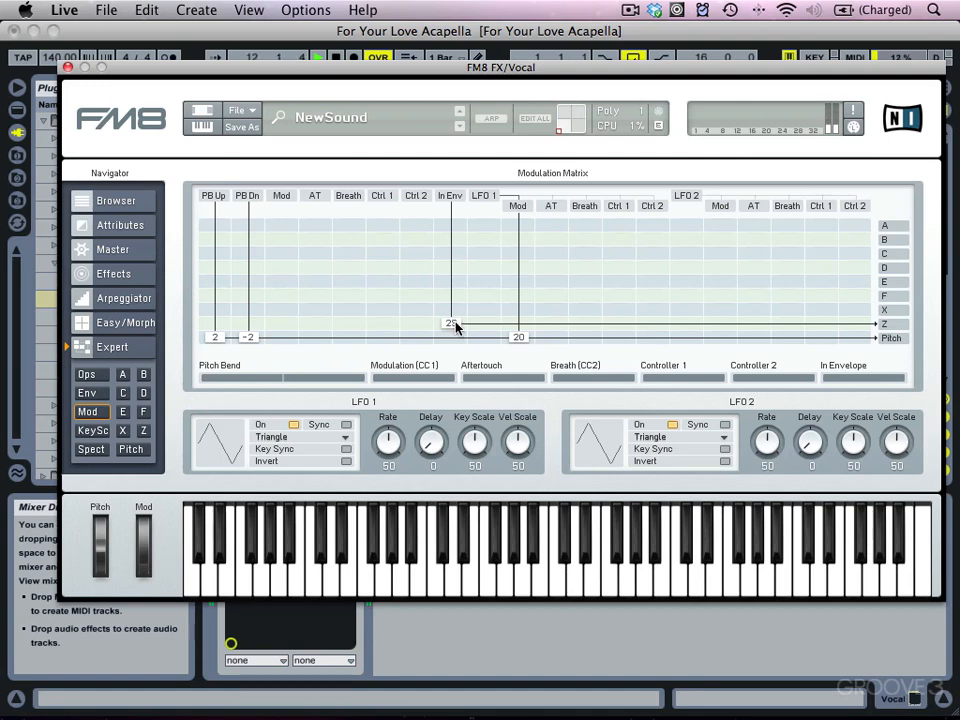